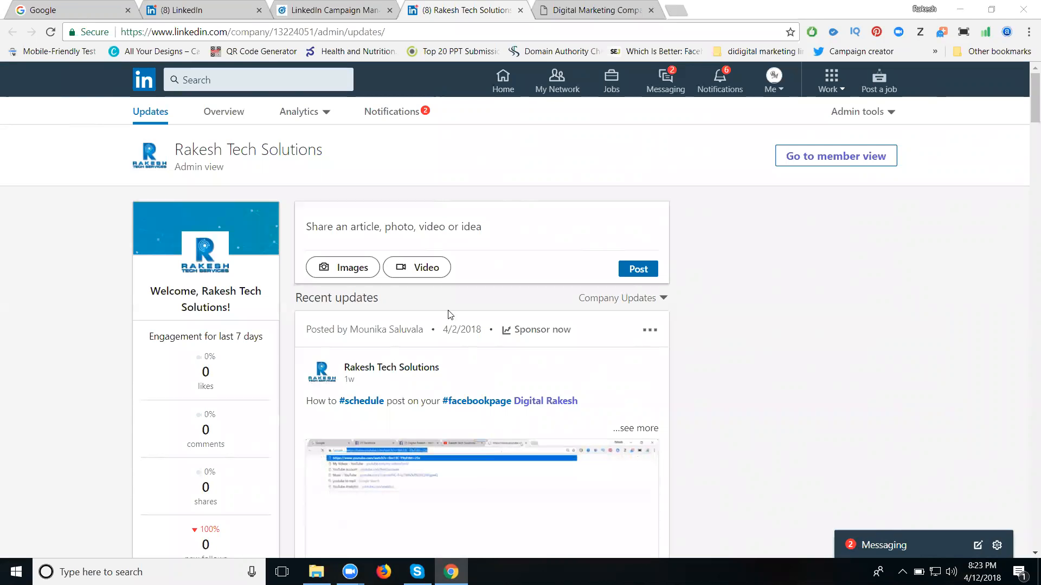
# - From the LinkedIn feed, go to the advertising page and start creating an ad to reach the list of ad accounts
pyautogui.click(204, 5)
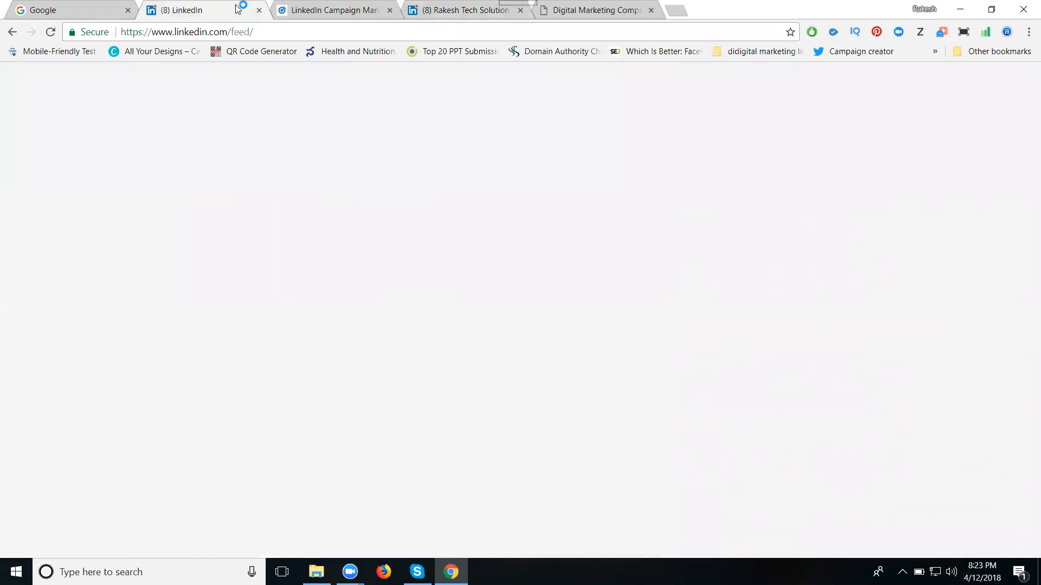
pyautogui.click(835, 89)
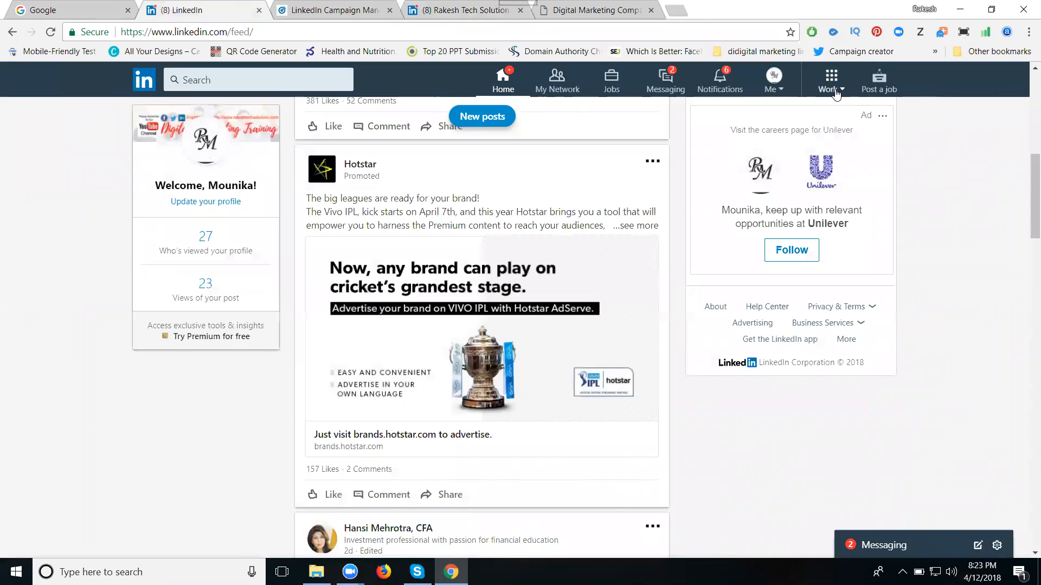
pyautogui.click(923, 210)
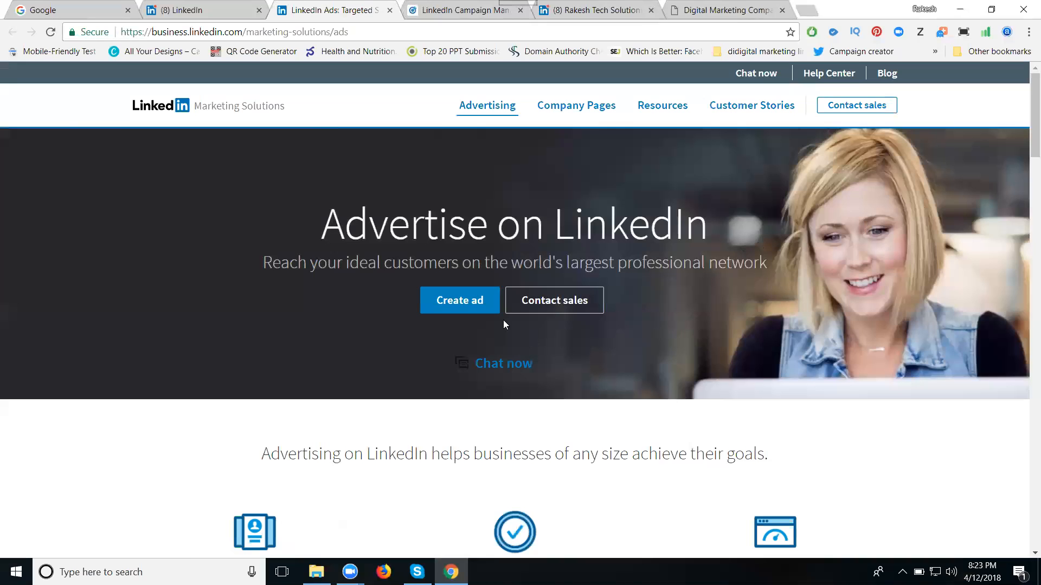
pyautogui.click(470, 300)
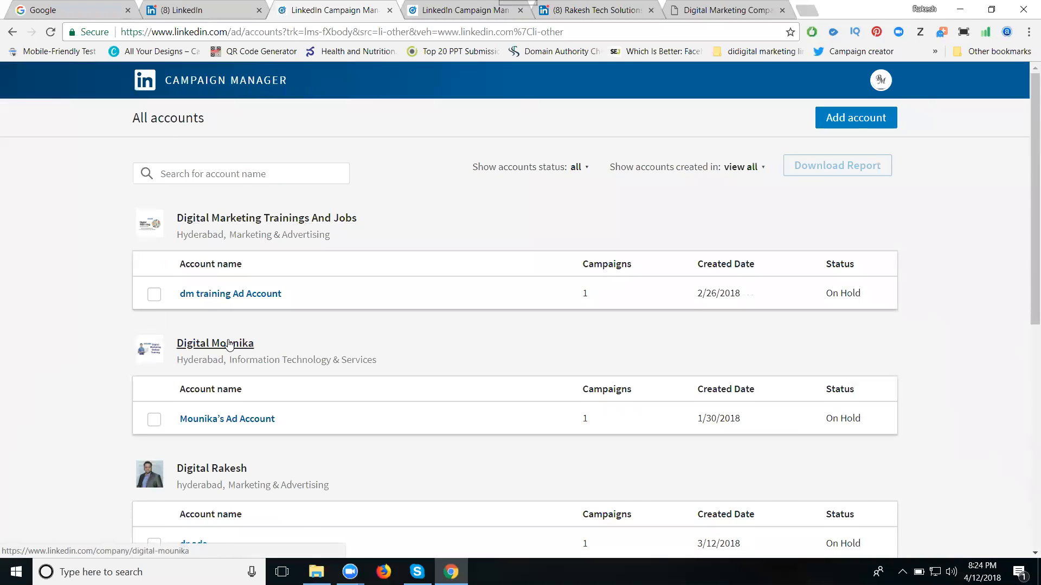
pyautogui.scroll(-7, 230, 343)
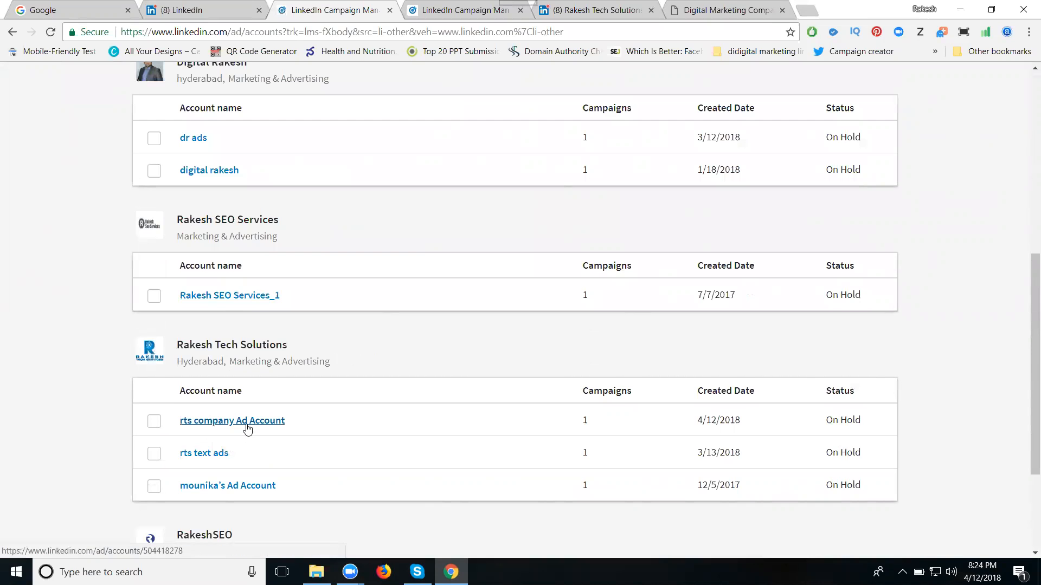
# - Start a new Text Ads campaign in the rts company Ad Account of Rakesh Tech Solutions
pyautogui.click(437, 11)
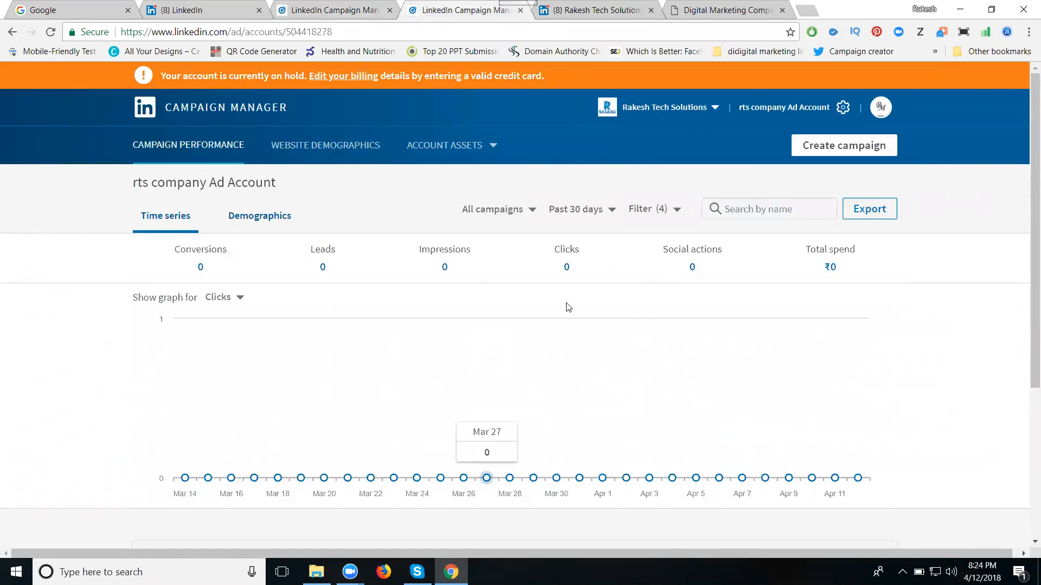
pyautogui.click(825, 150)
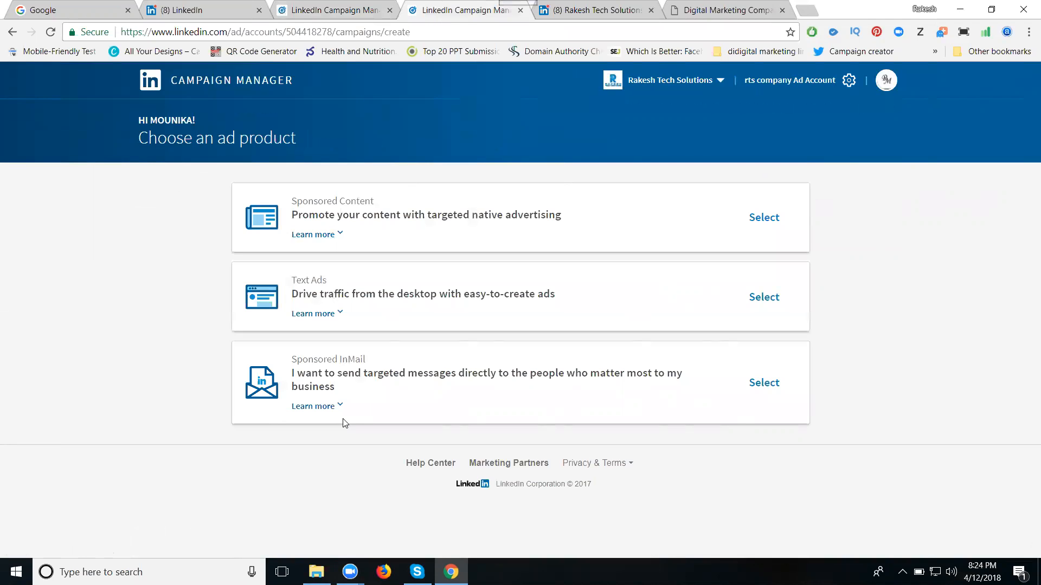
pyautogui.click(769, 296)
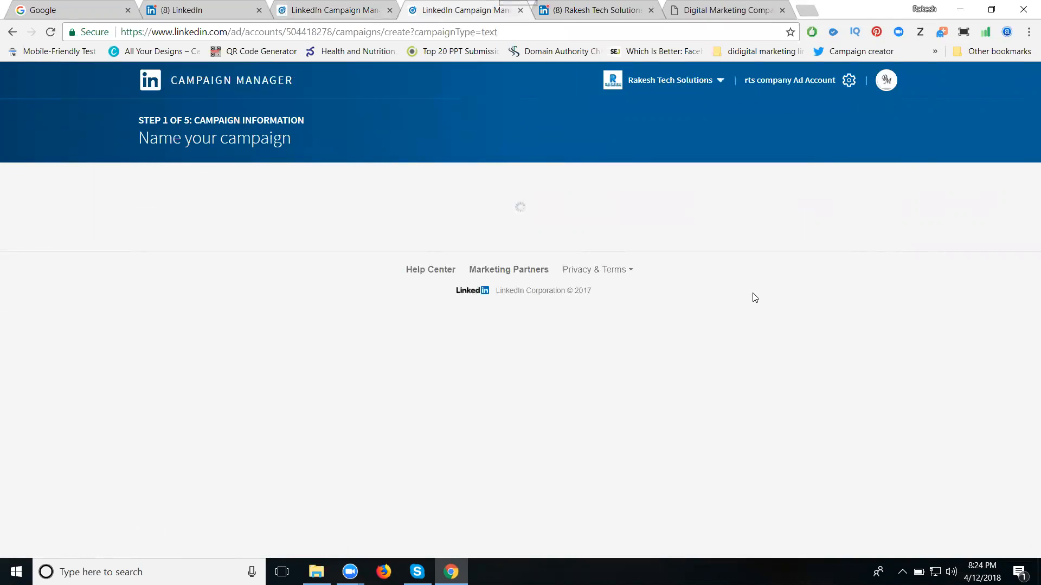
# - Name the campaign "rts company page" and continue to building the ad
pyautogui.click(286, 238)
pyautogui.write('rts co')
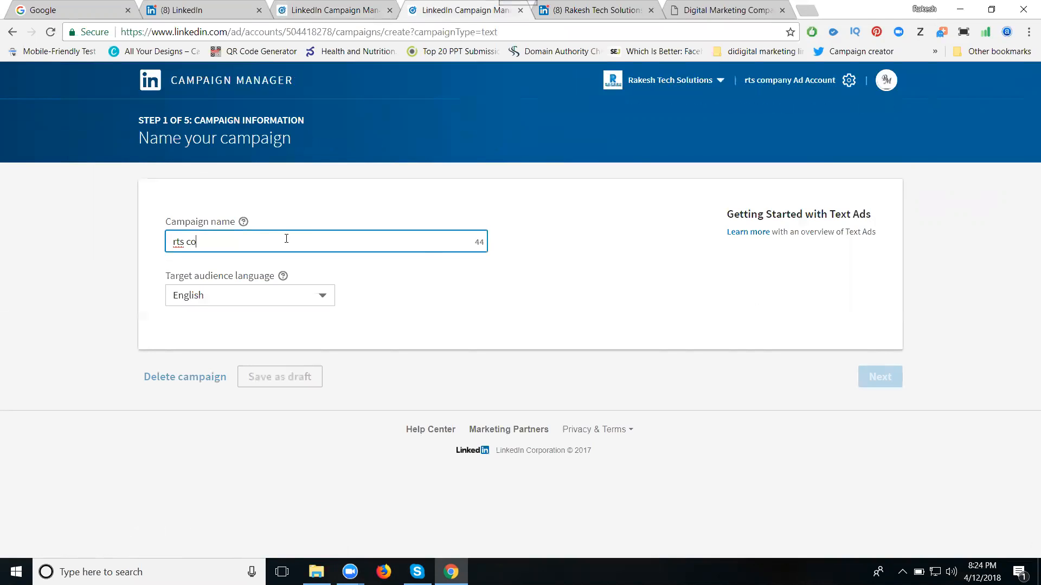
pyautogui.write('mpany page')
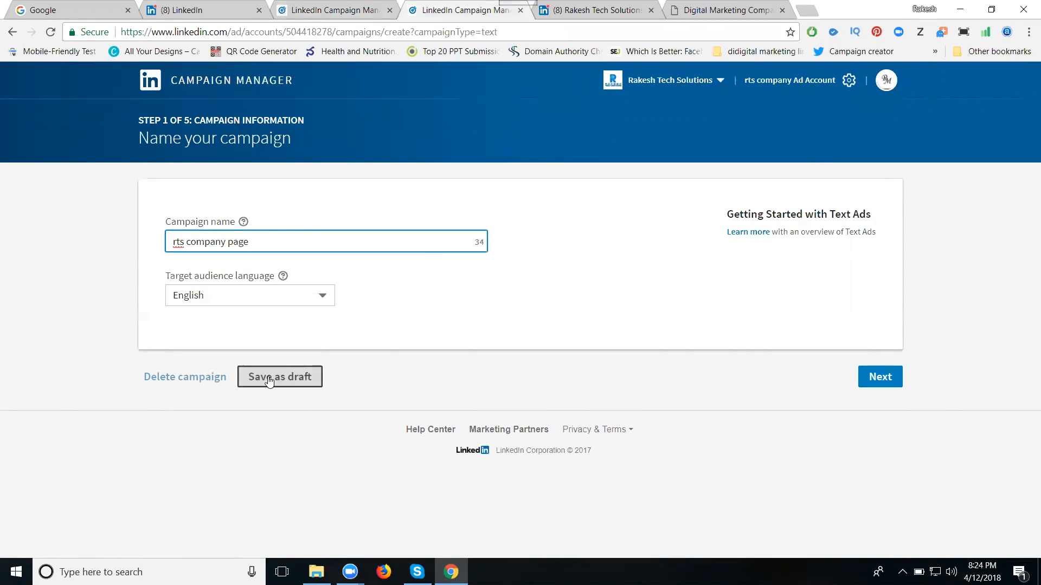
pyautogui.click(876, 380)
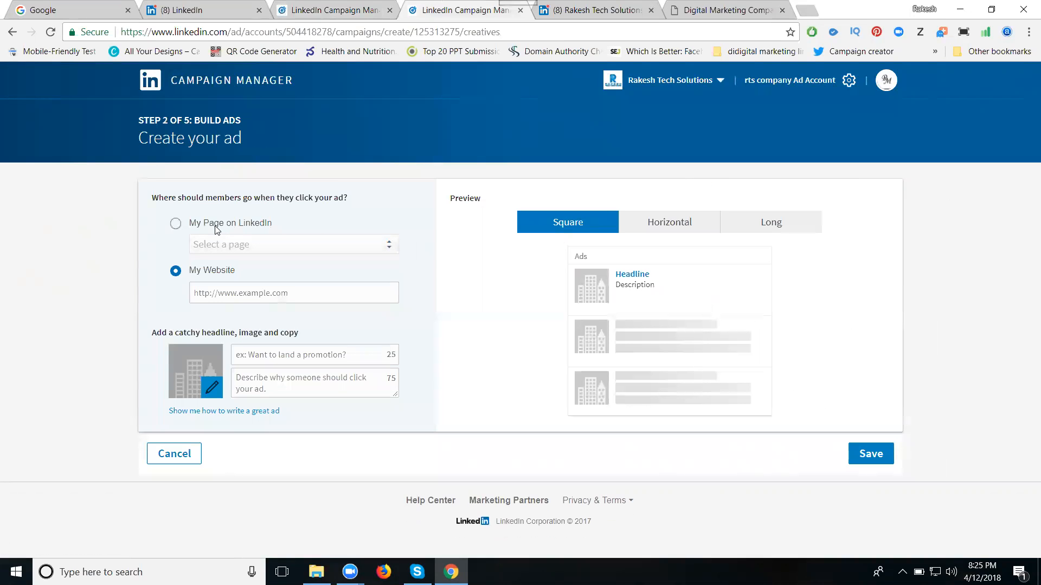
# - Set the ad's destination to Rakesh Tech Solutions' Company Page on LinkedIn
pyautogui.click(216, 227)
pyautogui.click(232, 244)
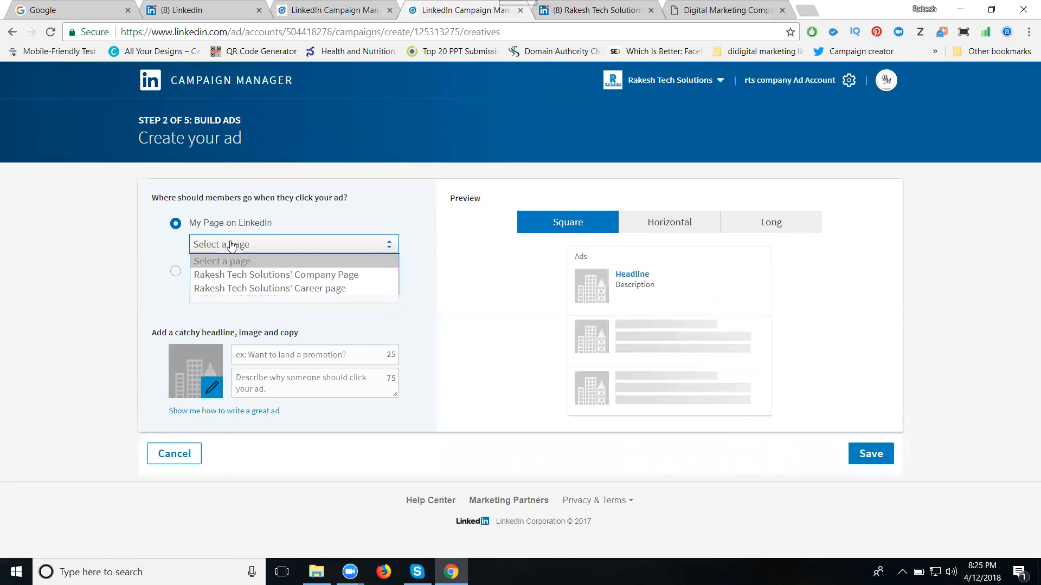
pyautogui.click(235, 275)
pyautogui.click(248, 244)
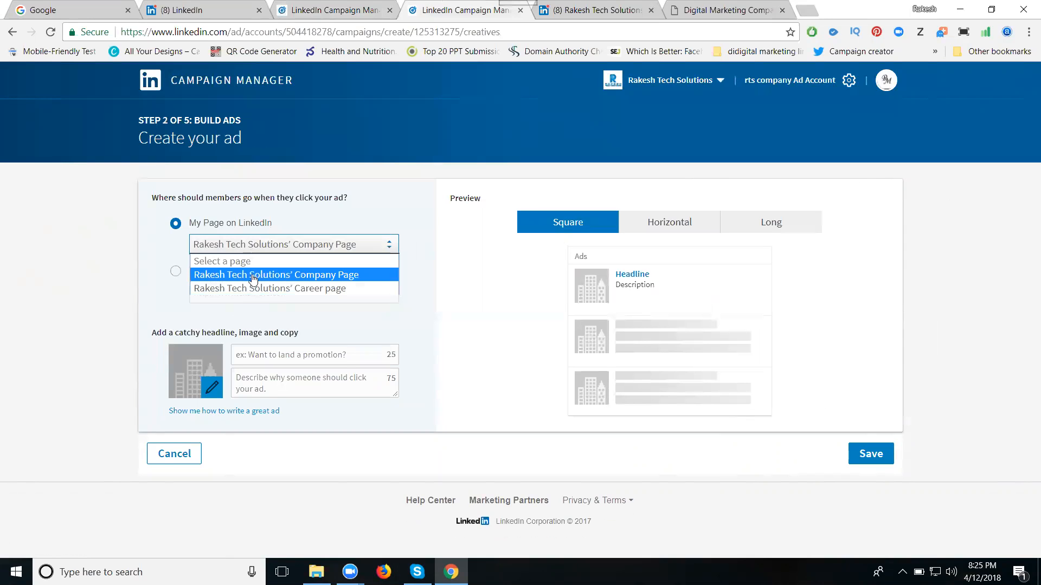
pyautogui.click(251, 276)
# - Enter "digital marketing company" as the ad headline
pyautogui.click(245, 355)
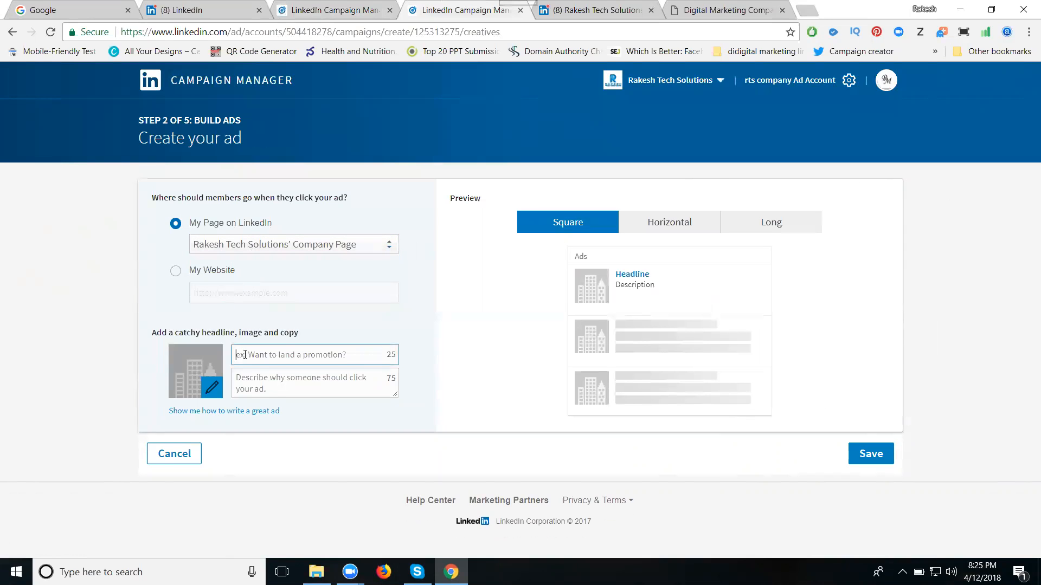
pyautogui.write('dig')
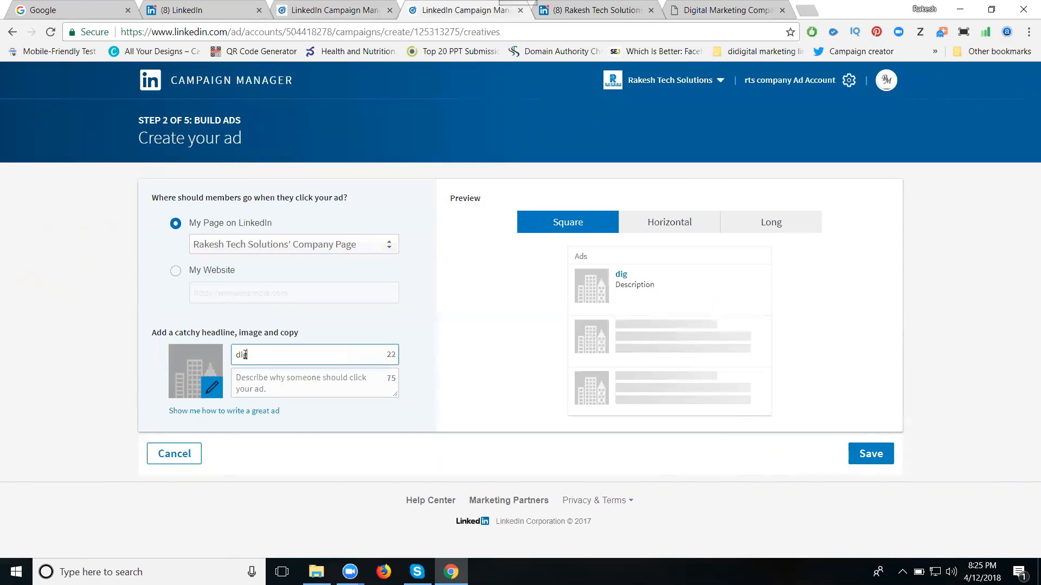
pyautogui.write('ital marketing company')
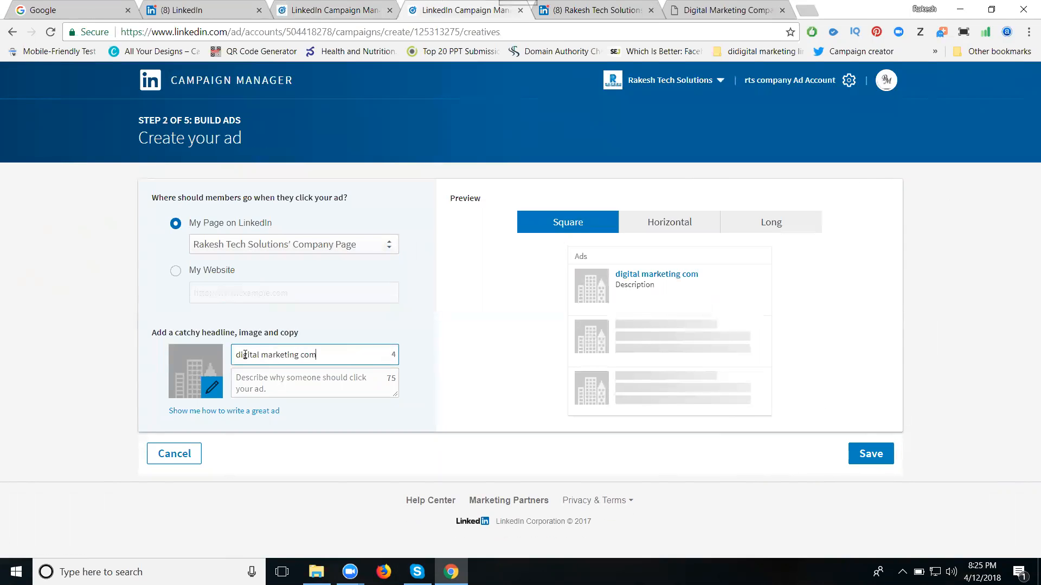
# - Enter "we provide services digital marketing, video marketing" as the ad description
pyautogui.click(251, 386)
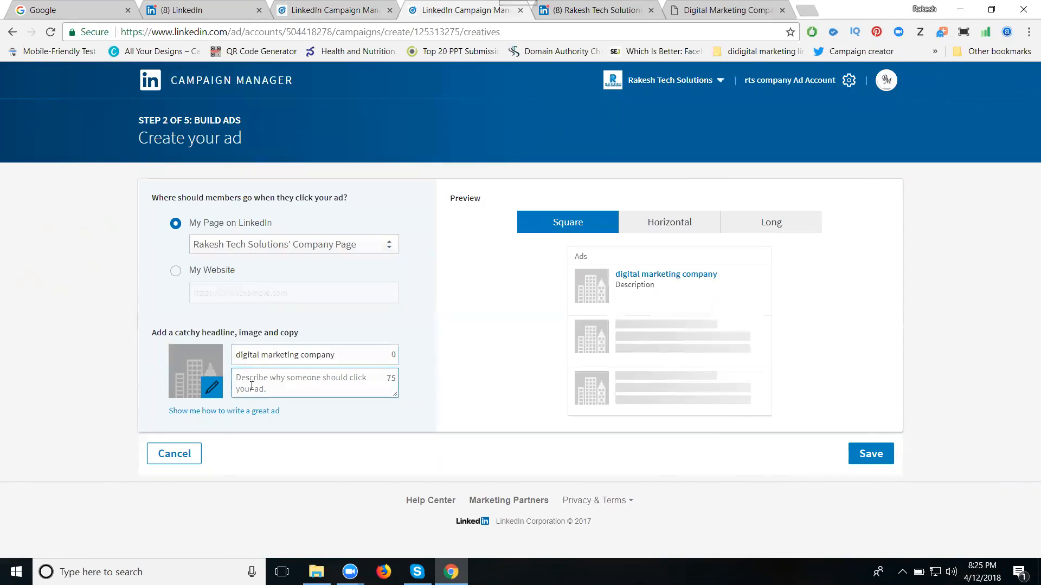
pyautogui.write('we')
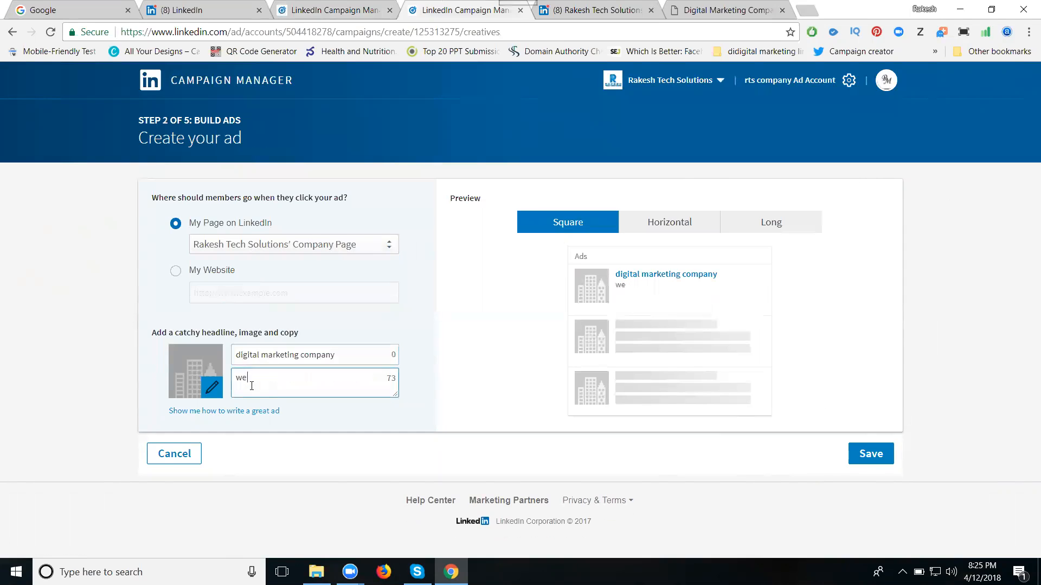
pyautogui.write(' provuide services digit')
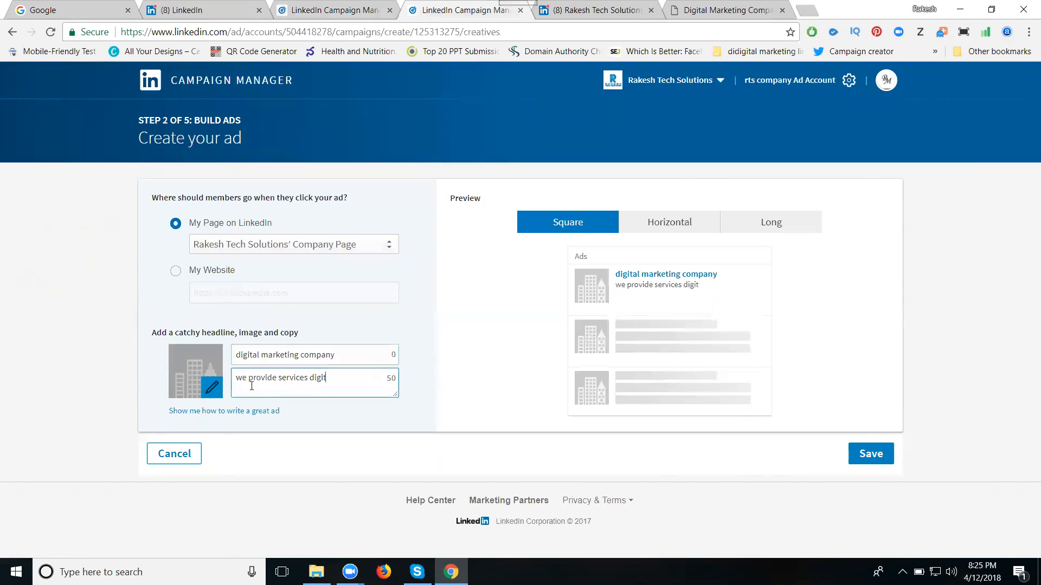
pyautogui.write('al marketing, video marketing')
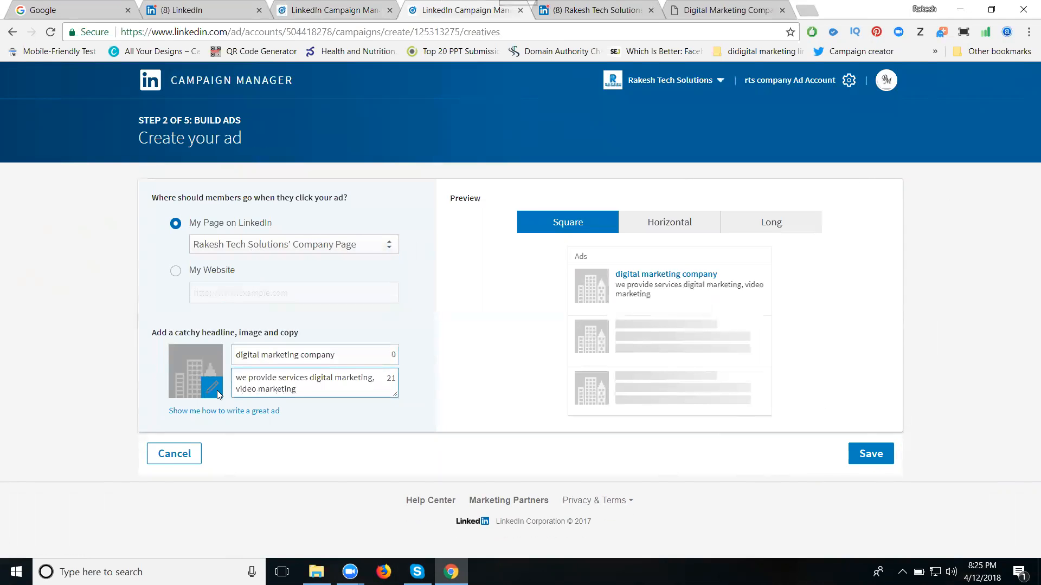
# - Upload an image from the documentandwork folder for the ad and preview the ad in the Horizontal and Long formats
pyautogui.click(217, 394)
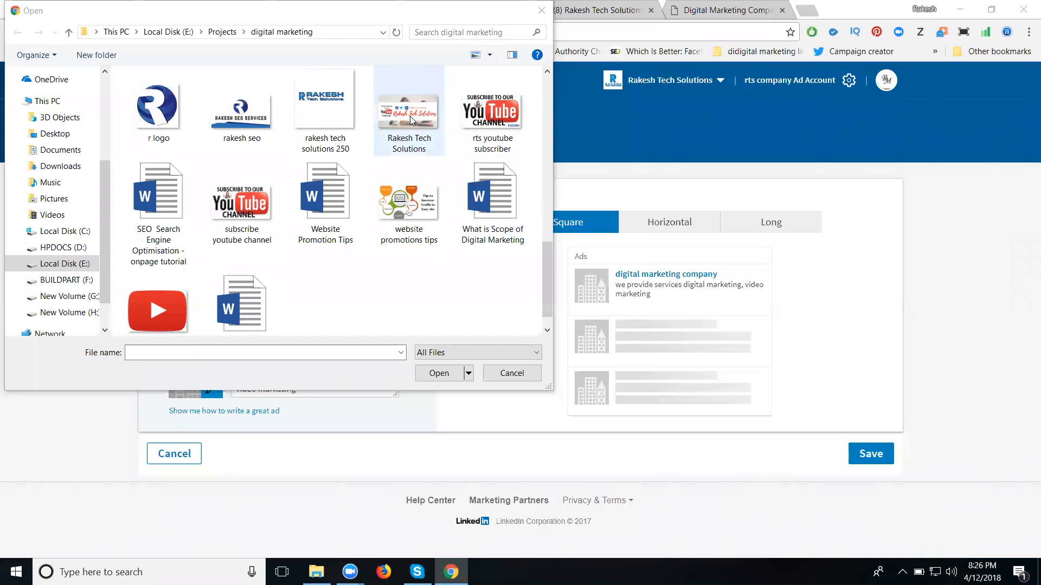
pyautogui.doubleClick(409, 118)
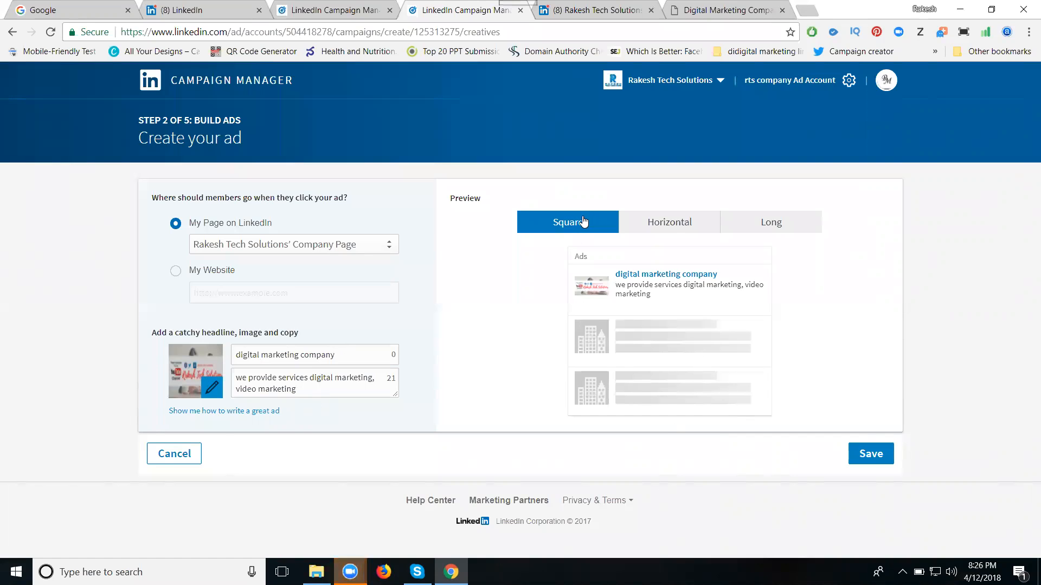
pyautogui.click(677, 223)
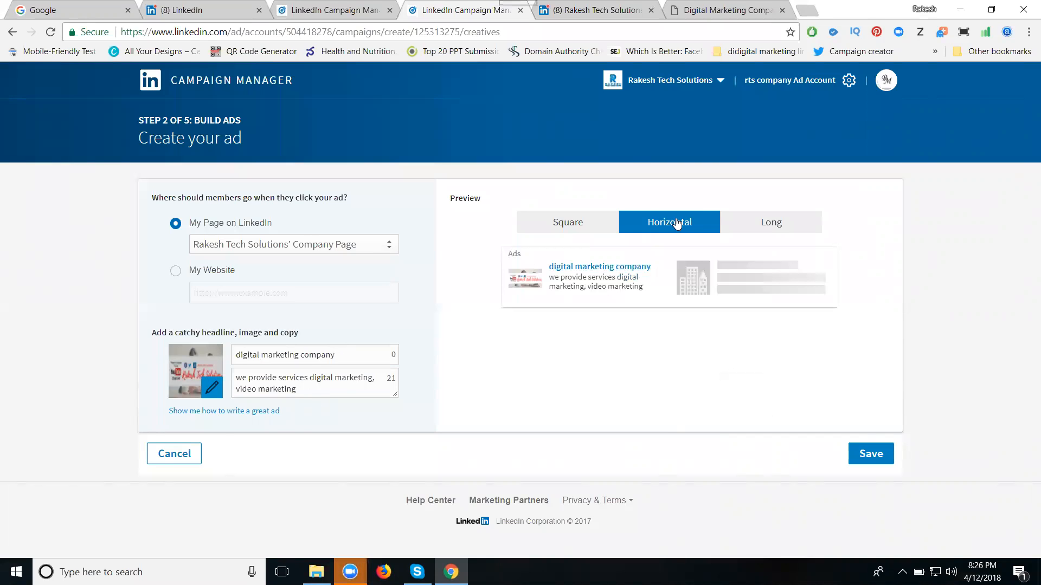
pyautogui.click(738, 223)
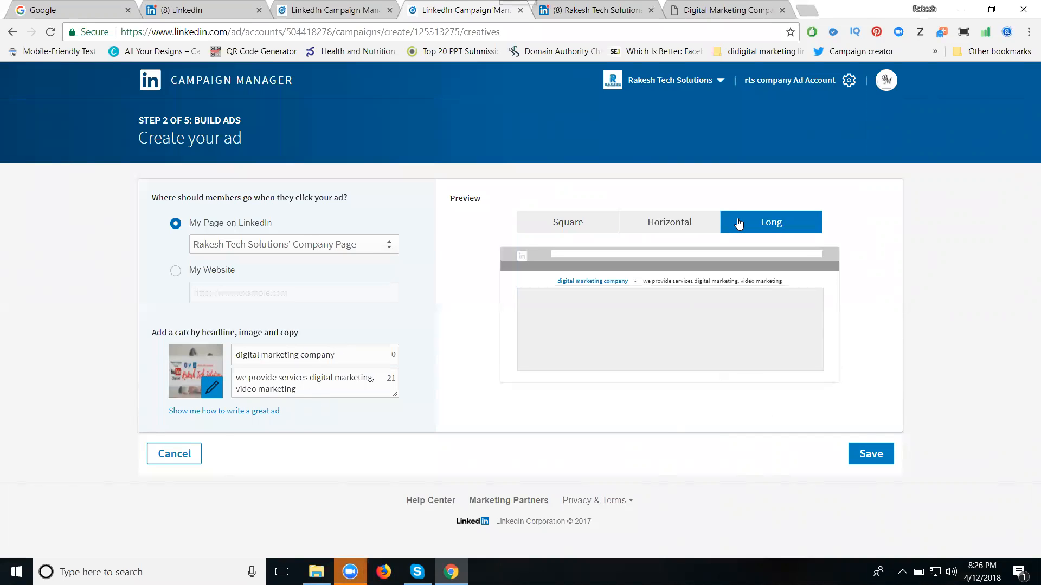
# - Examine the LinkedIn home feed for examples of promoted posts and where ads are placed
pyautogui.click(202, 9)
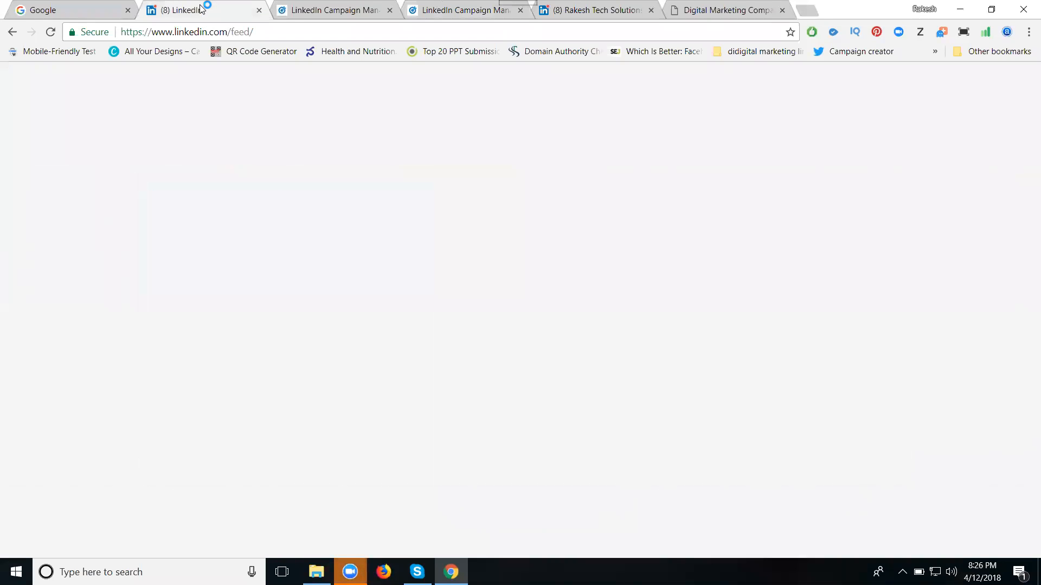
pyautogui.click(125, 322)
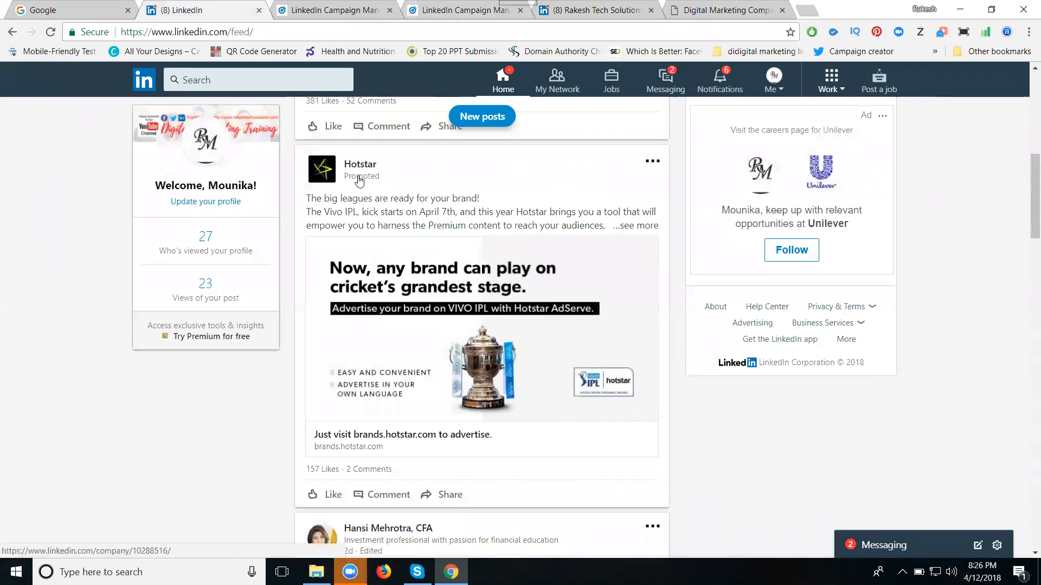
pyautogui.scroll(-5, 373, 266)
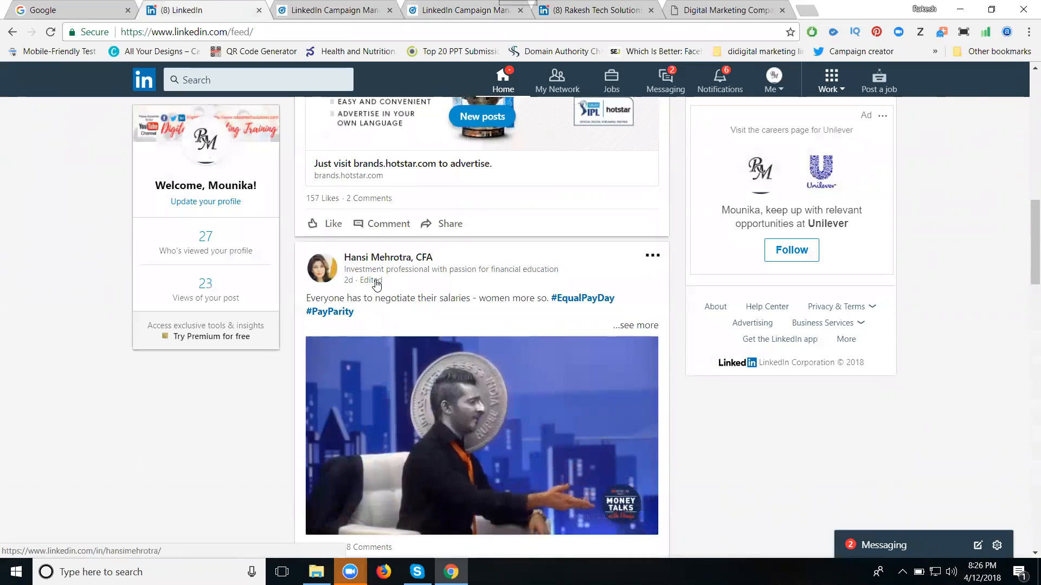
pyautogui.scroll(4, 377, 284)
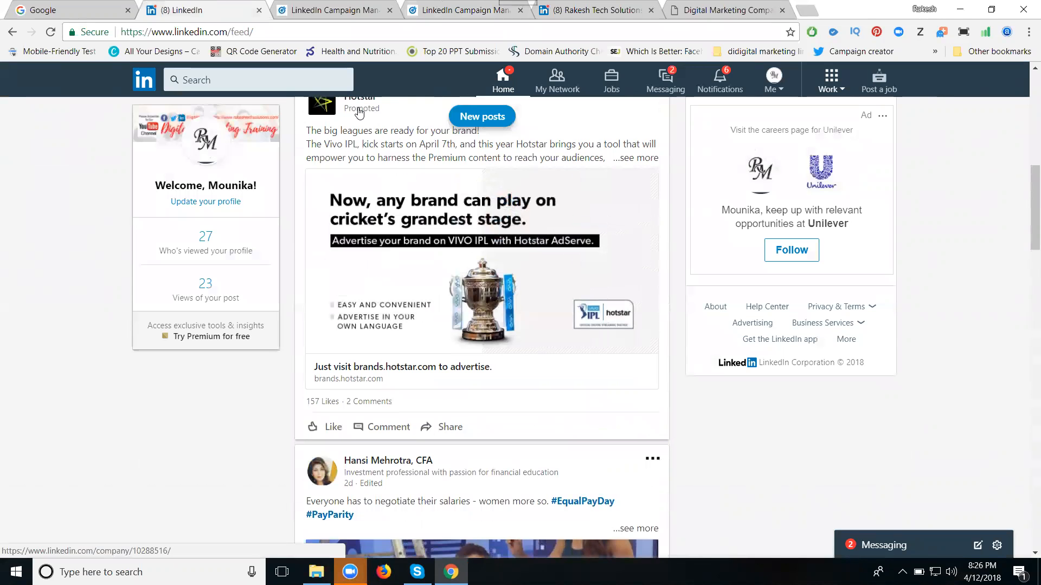
pyautogui.scroll(-9, 334, 251)
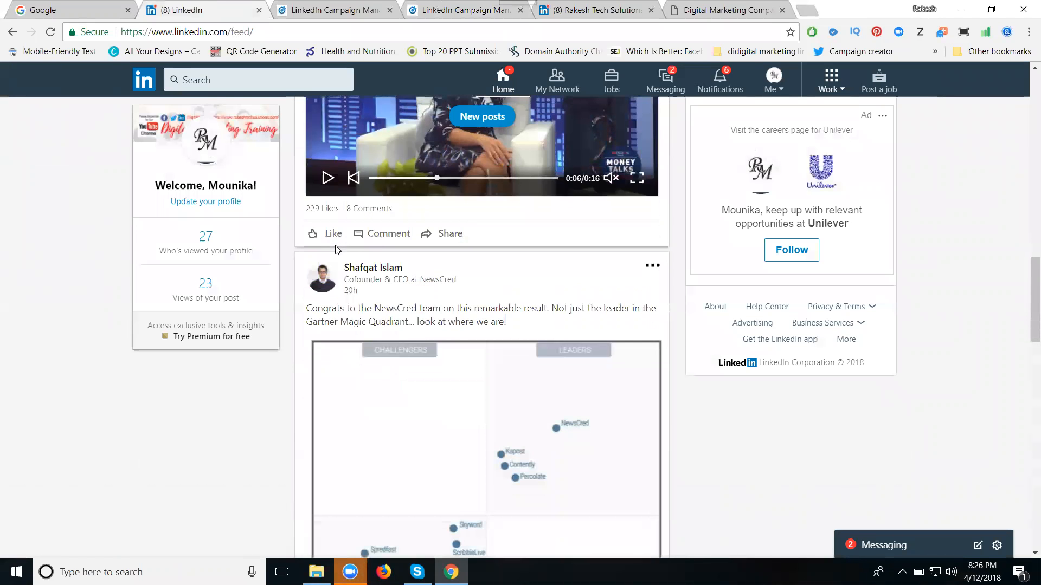
pyautogui.scroll(-13, 335, 249)
pyautogui.scroll(-13, 334, 260)
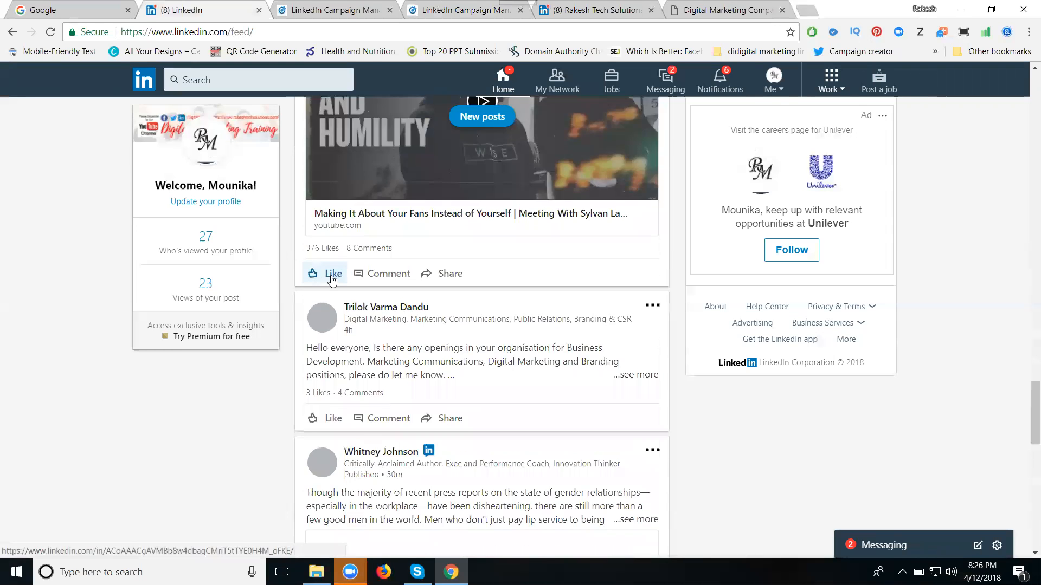
pyautogui.scroll(-4, 332, 281)
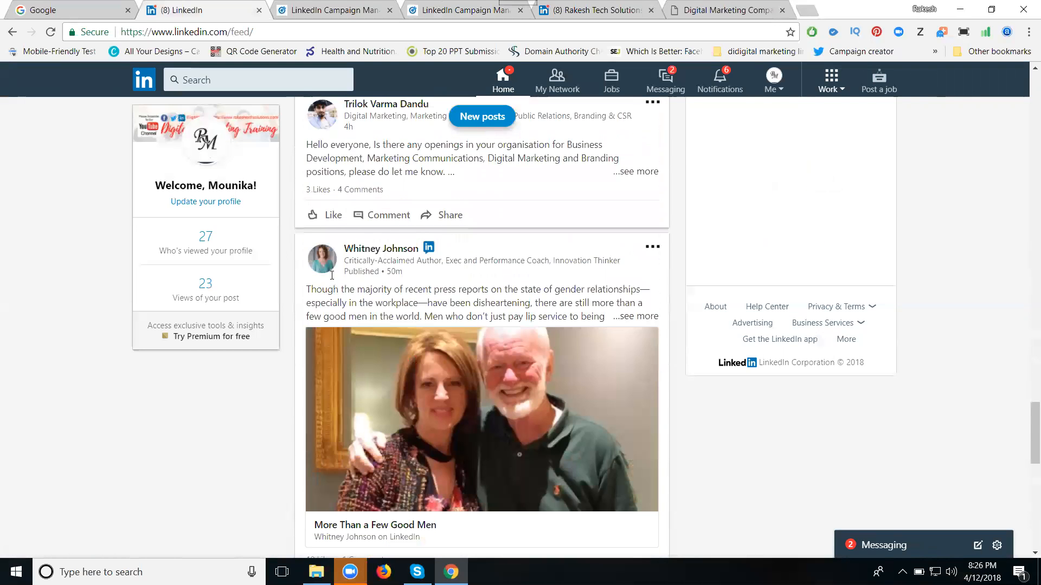
pyautogui.scroll(-4, 332, 280)
pyautogui.scroll(-3, 332, 280)
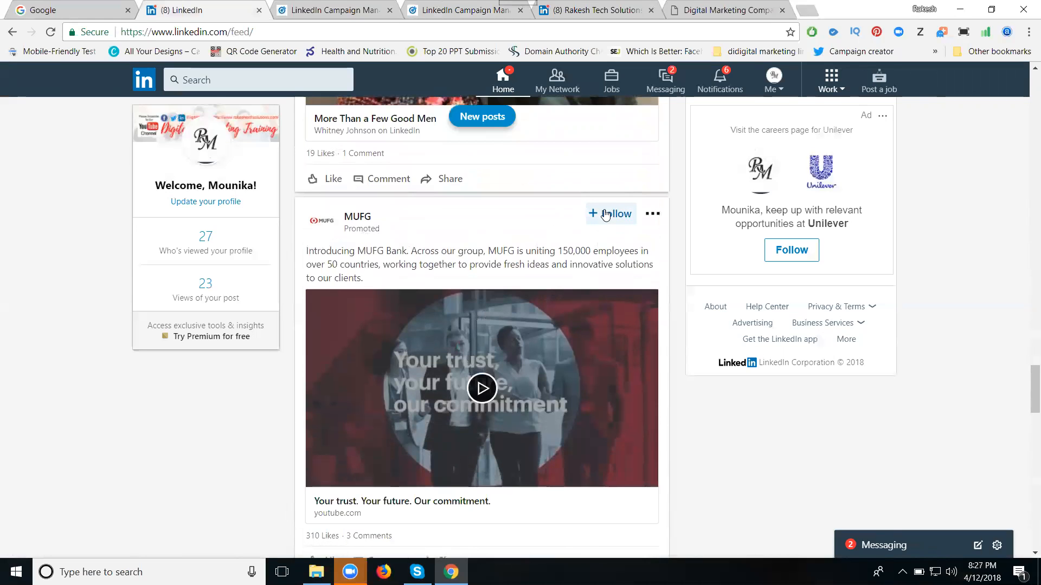
# - Return to the ad draft in Campaign Manager, save the ad and continue to audience targeting
pyautogui.click(432, 13)
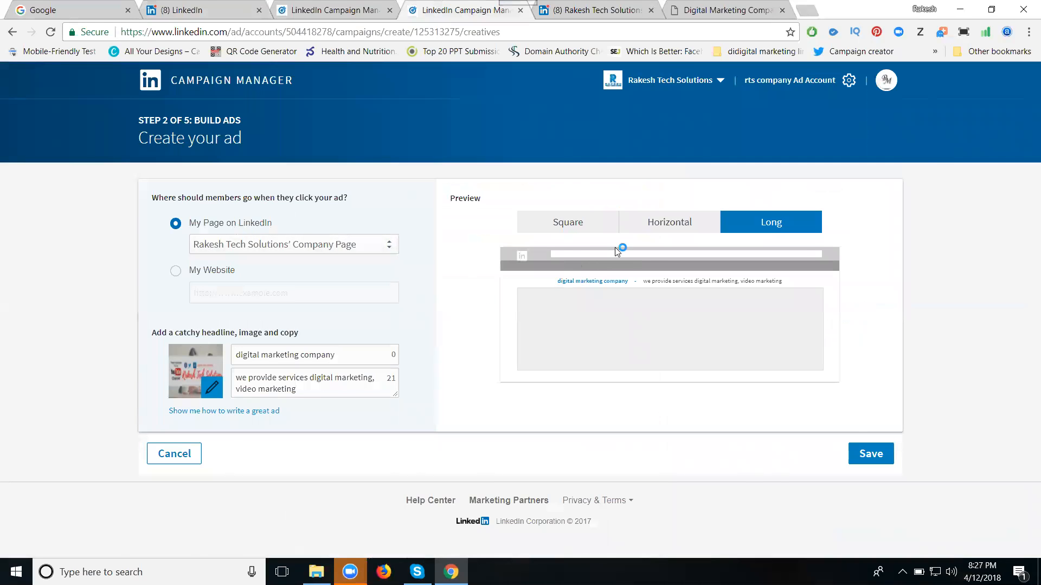
pyautogui.click(871, 459)
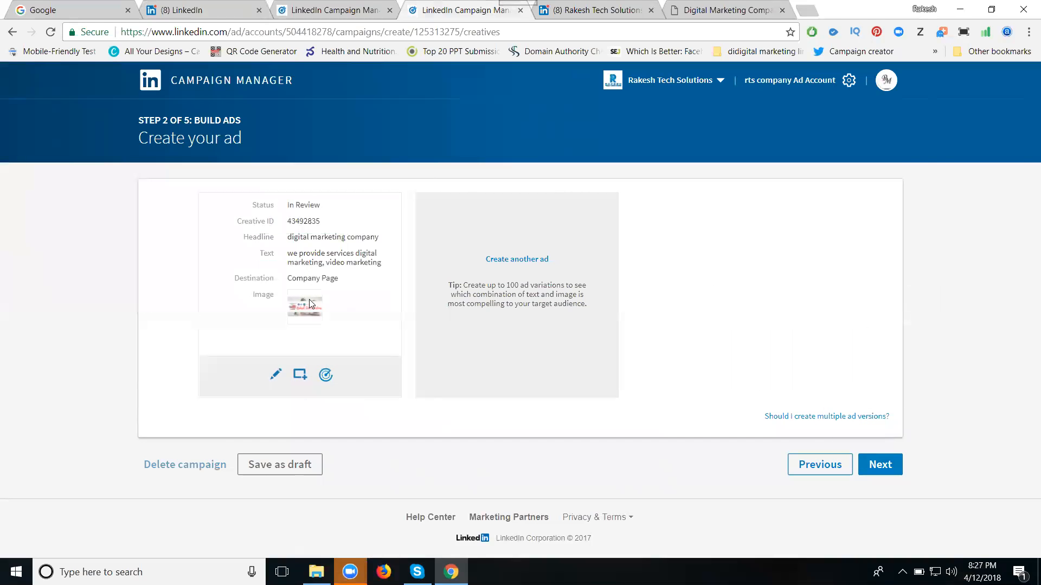
pyautogui.click(877, 466)
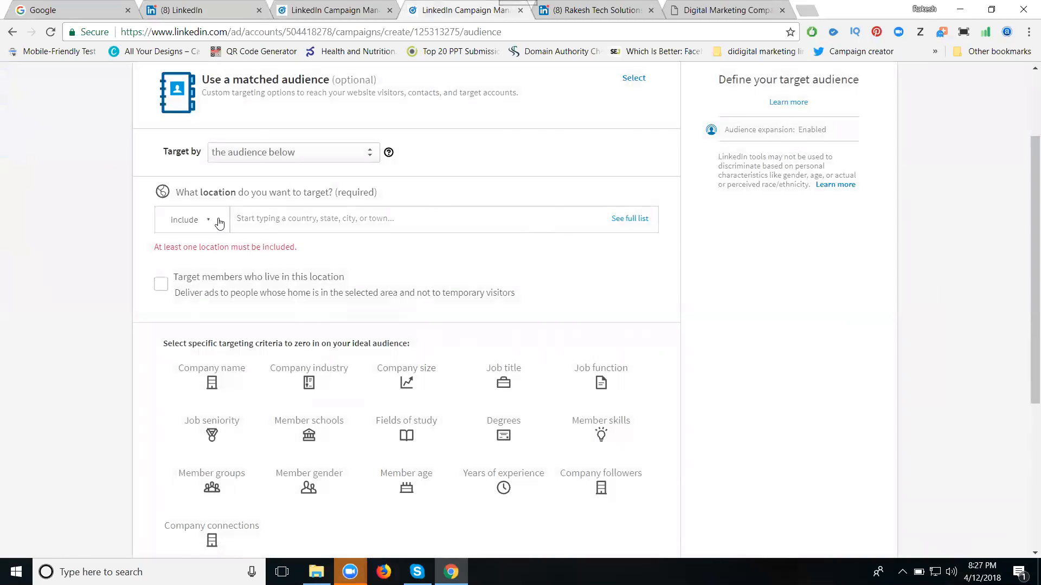
# - Include United States and India as the target locations of the campaign audience
pyautogui.click(251, 217)
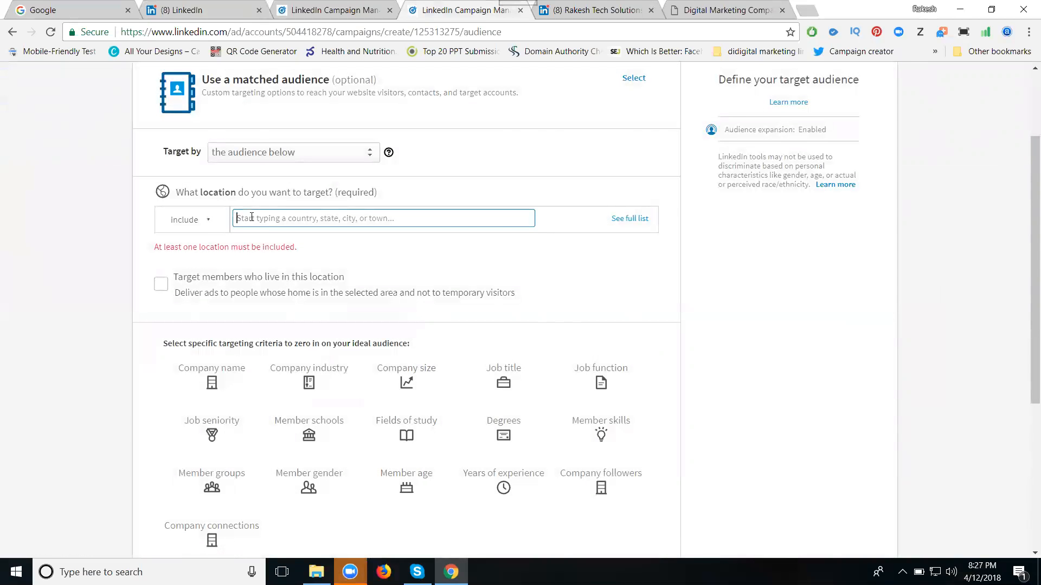
pyautogui.write('united states')
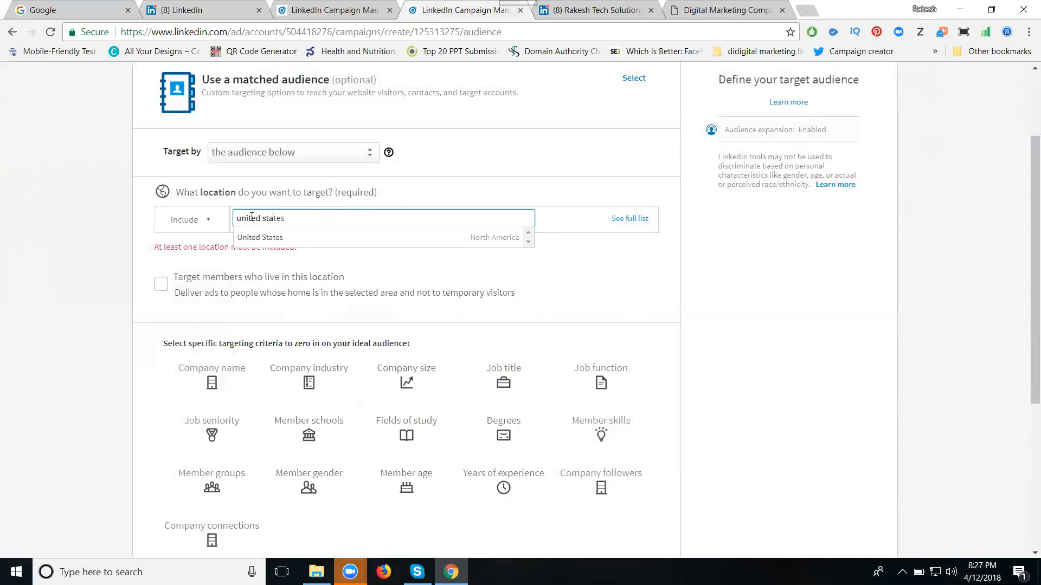
pyautogui.click(395, 241)
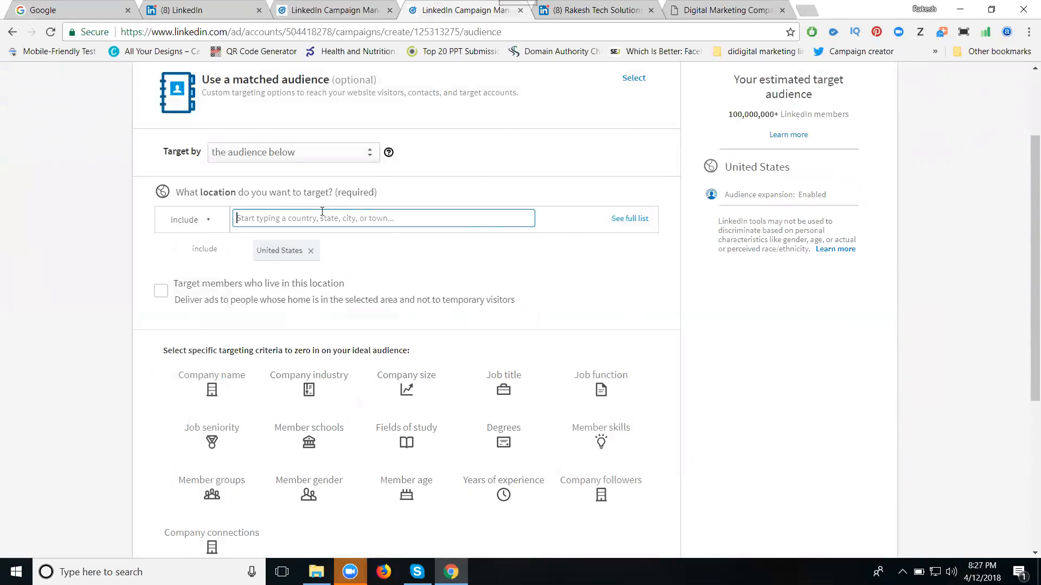
pyautogui.write('india')
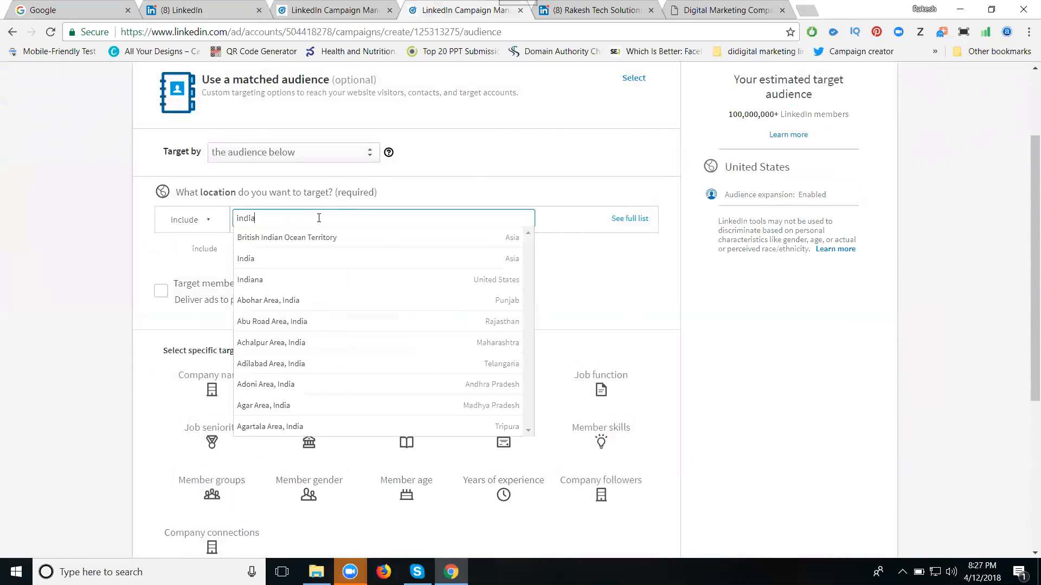
pyautogui.click(279, 259)
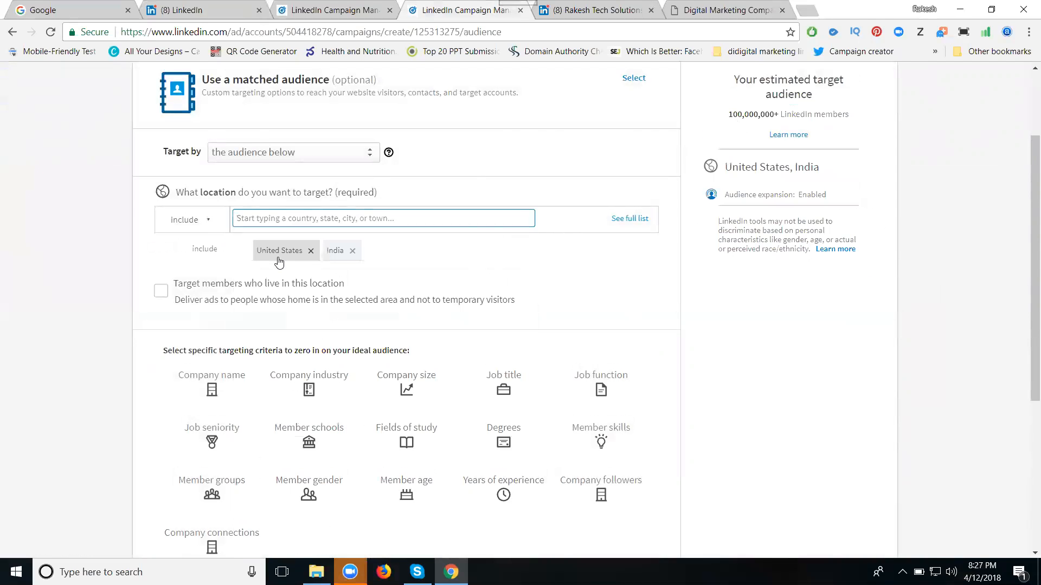
# - Enlarge the page to 125% and examine the estimated target audience size for the chosen locations
pyautogui.scroll(1, 813, 244)
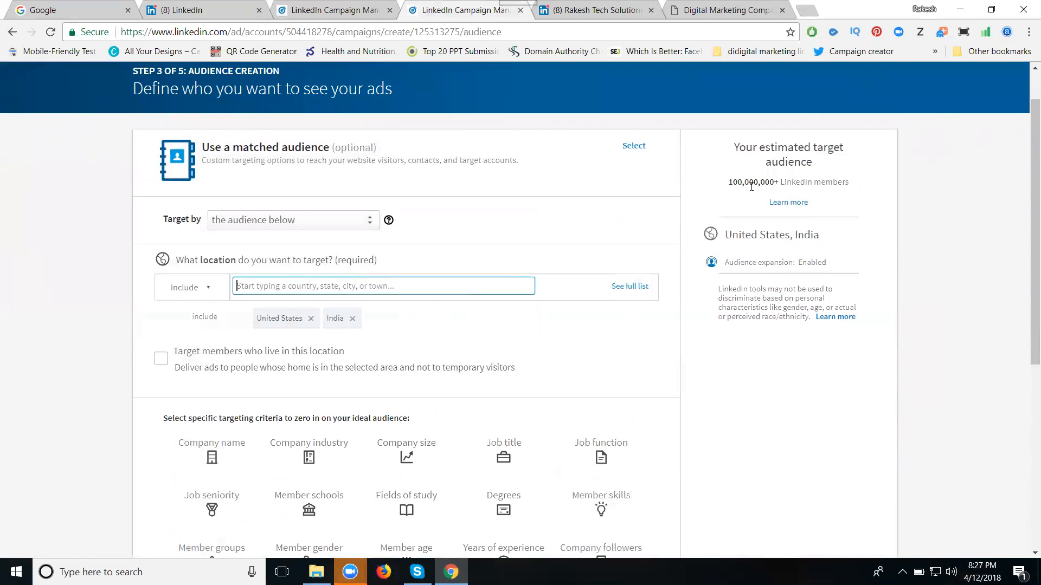
pyautogui.moveTo(726, 182); pyautogui.dragTo(861, 184)
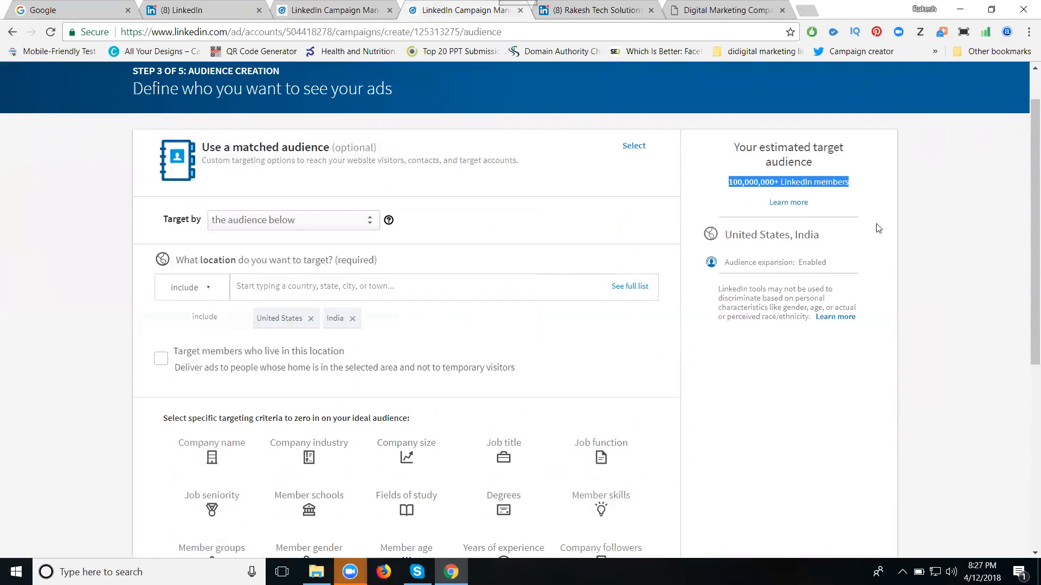
pyautogui.scroll(3, 882, 340)
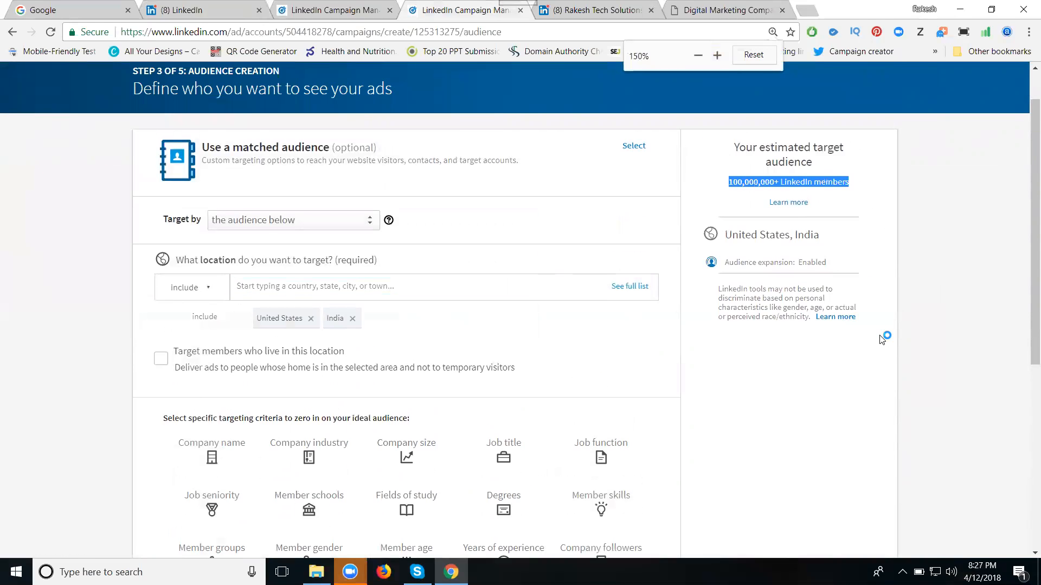
pyautogui.scroll(1, 880, 336)
pyautogui.scroll(1, 861, 325)
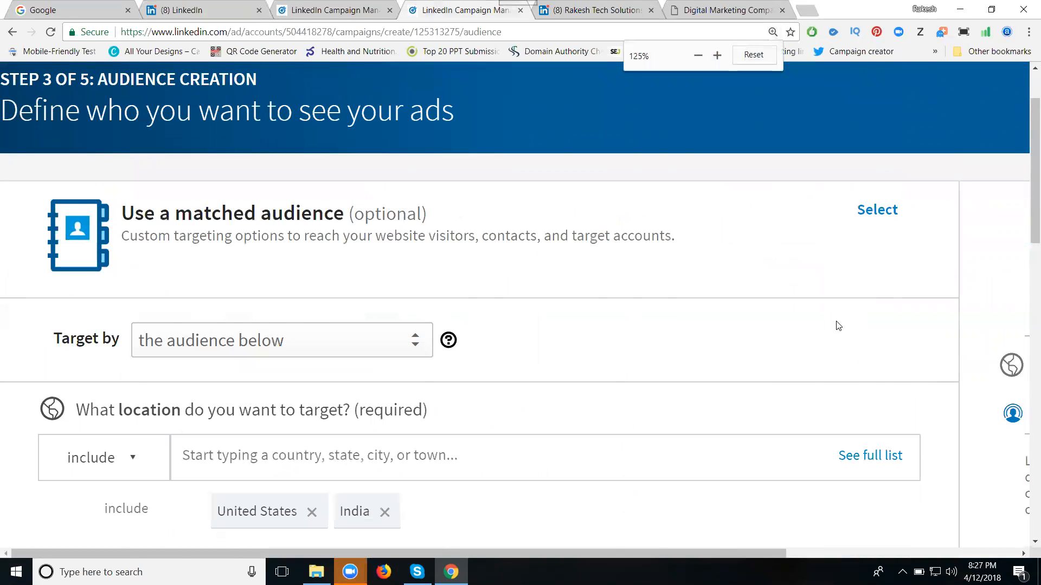
pyautogui.scroll(-1, 838, 325)
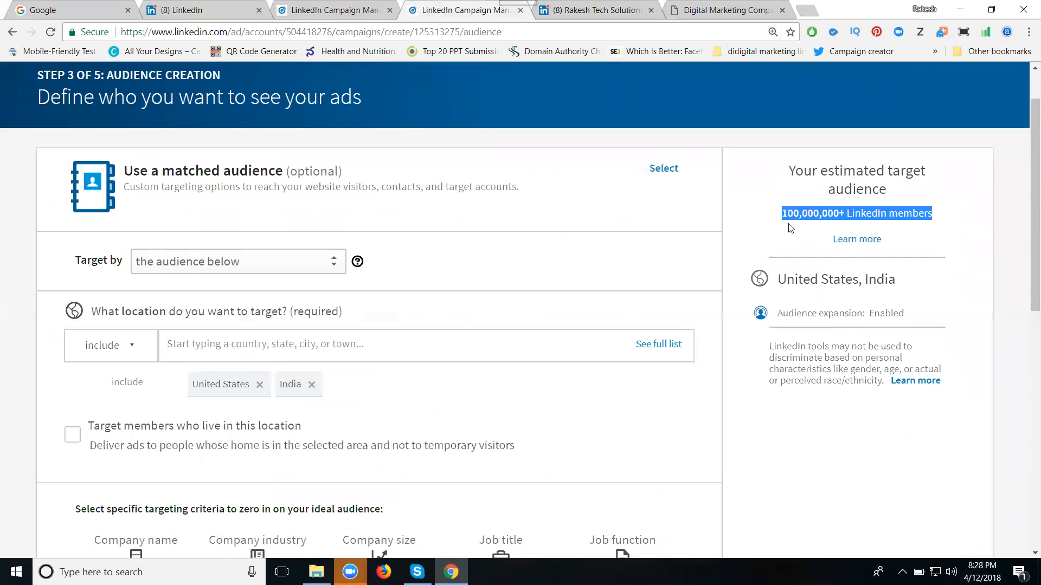
# - Add the member gender criterion to the audience and target Male members
pyautogui.scroll(-6, 466, 313)
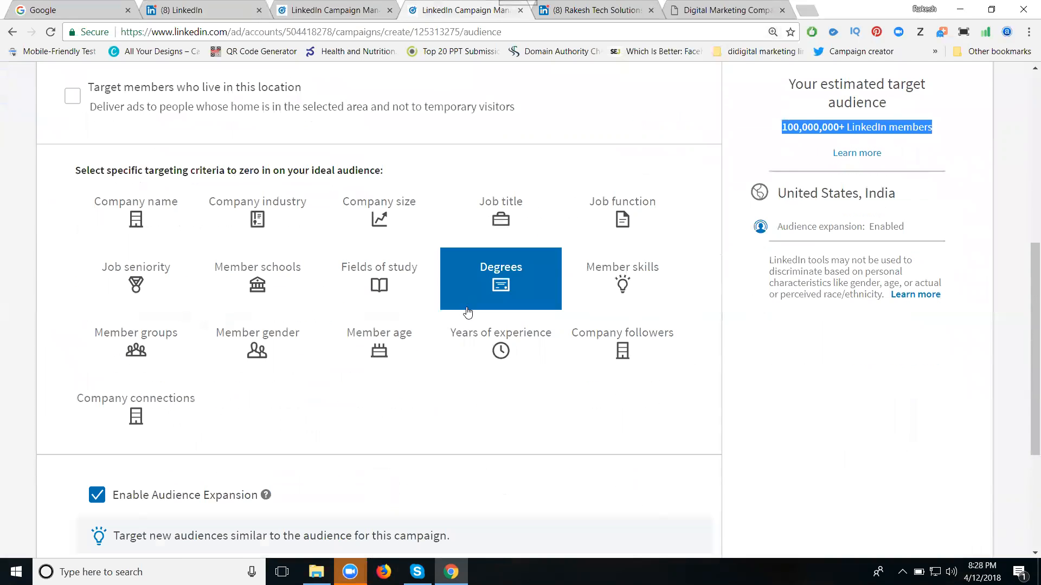
pyautogui.click(274, 352)
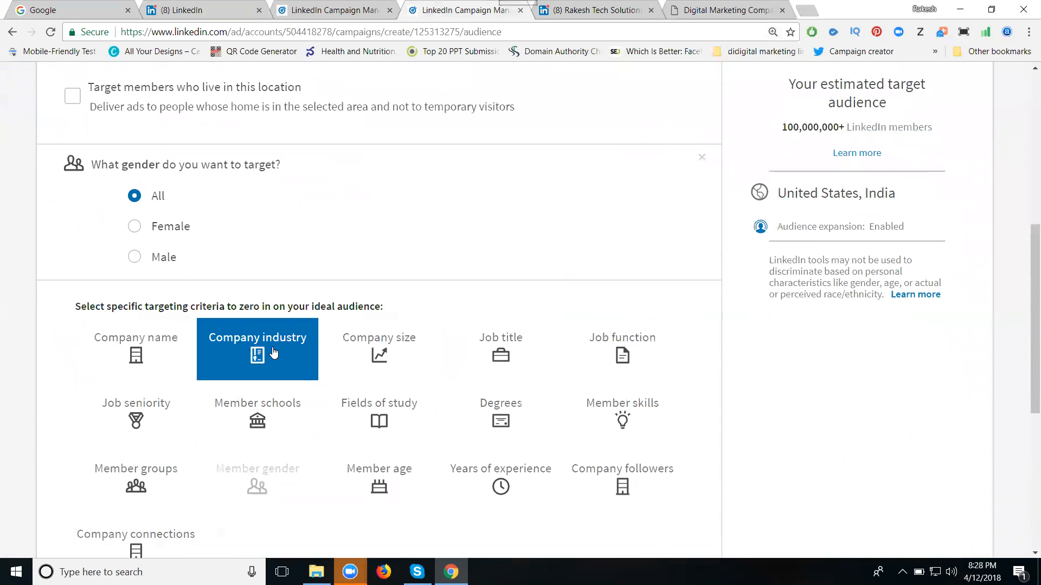
pyautogui.scroll(-1, 265, 350)
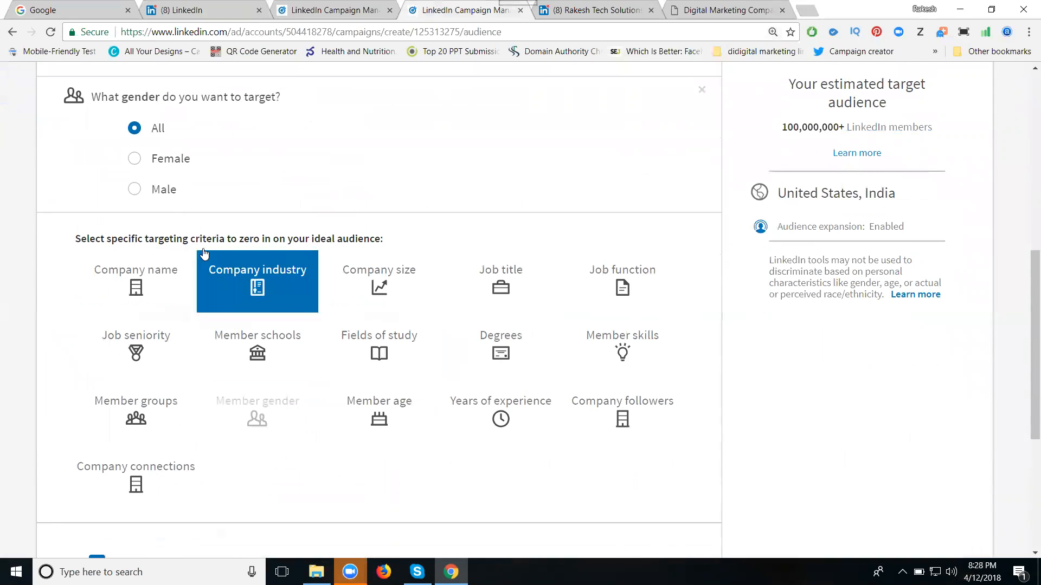
pyautogui.click(164, 190)
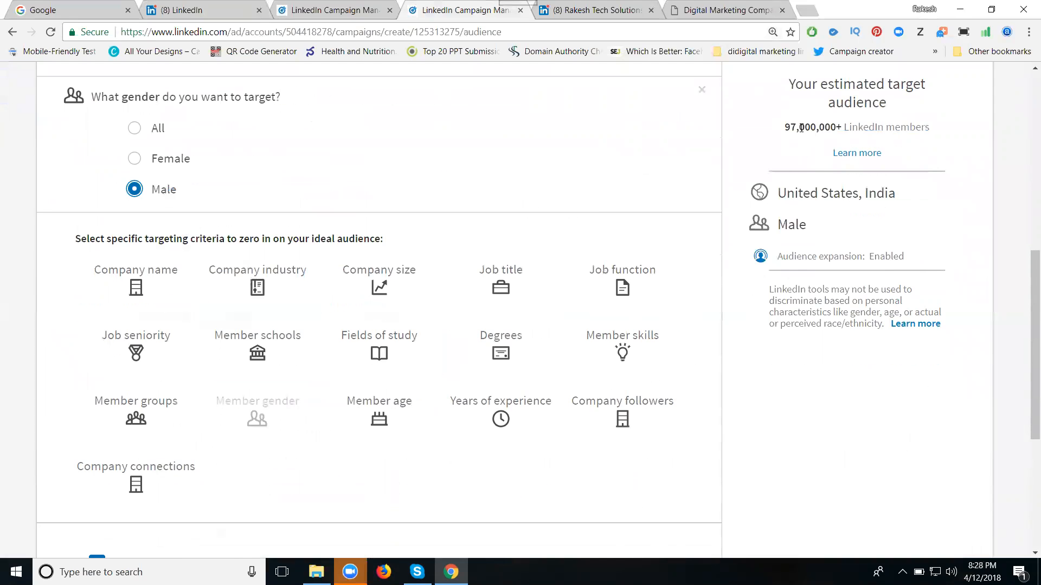
# - Add the member age criterion, certify the non-discrimination statement and target the 18-24, 25-34 and 35-54 age groups
pyautogui.click(398, 406)
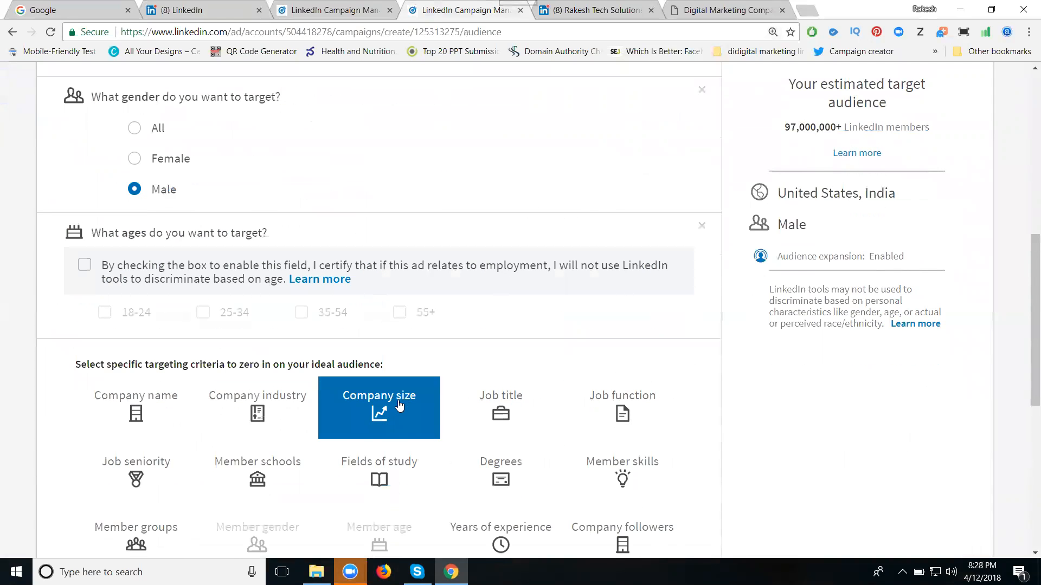
pyautogui.click(84, 265)
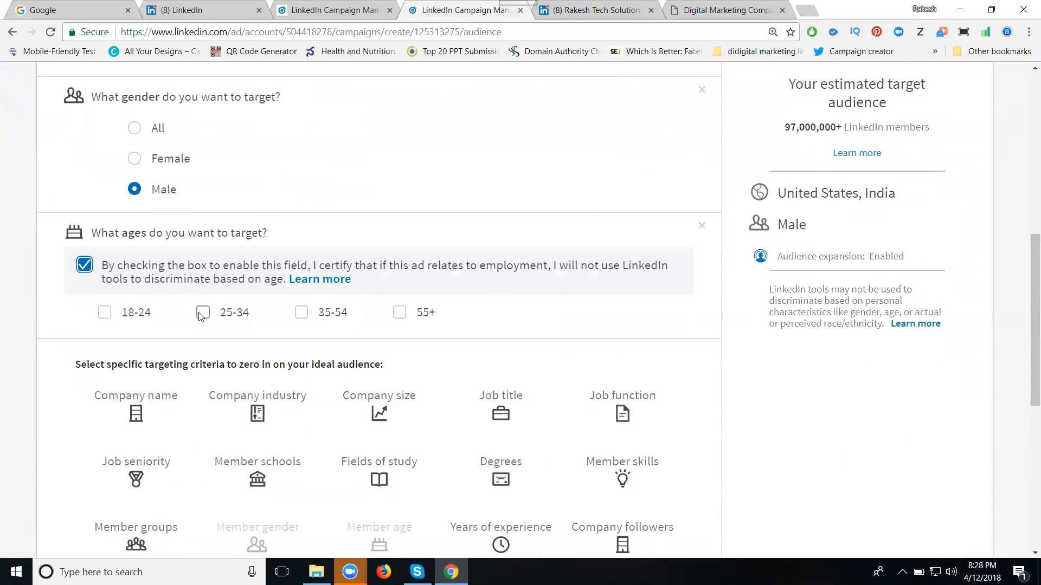
pyautogui.click(203, 314)
pyautogui.click(232, 317)
pyautogui.click(301, 312)
pyautogui.click(403, 318)
pyautogui.click(110, 315)
pyautogui.click(299, 315)
pyautogui.click(204, 314)
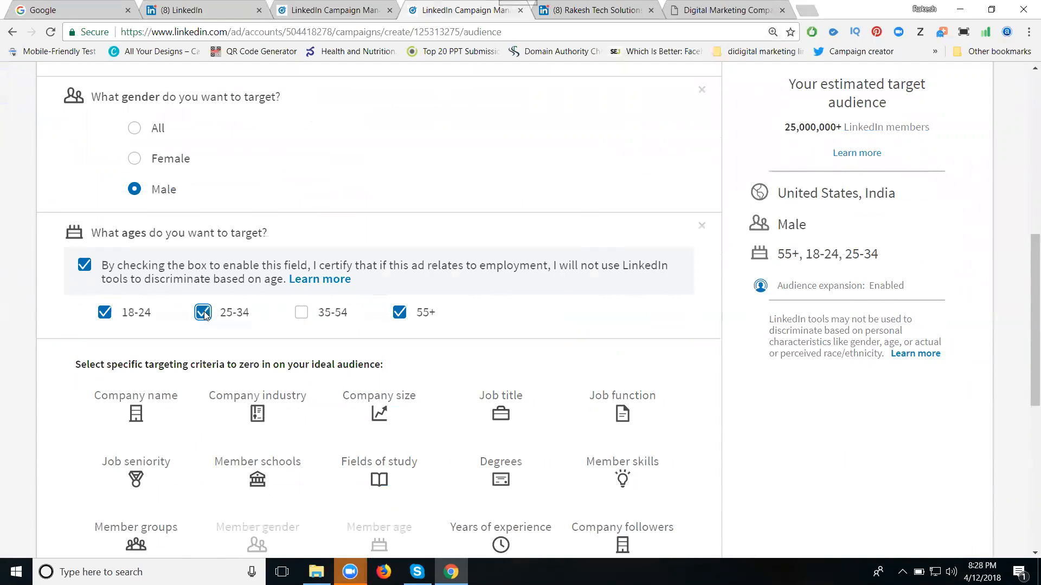
pyautogui.click(405, 314)
pyautogui.click(304, 315)
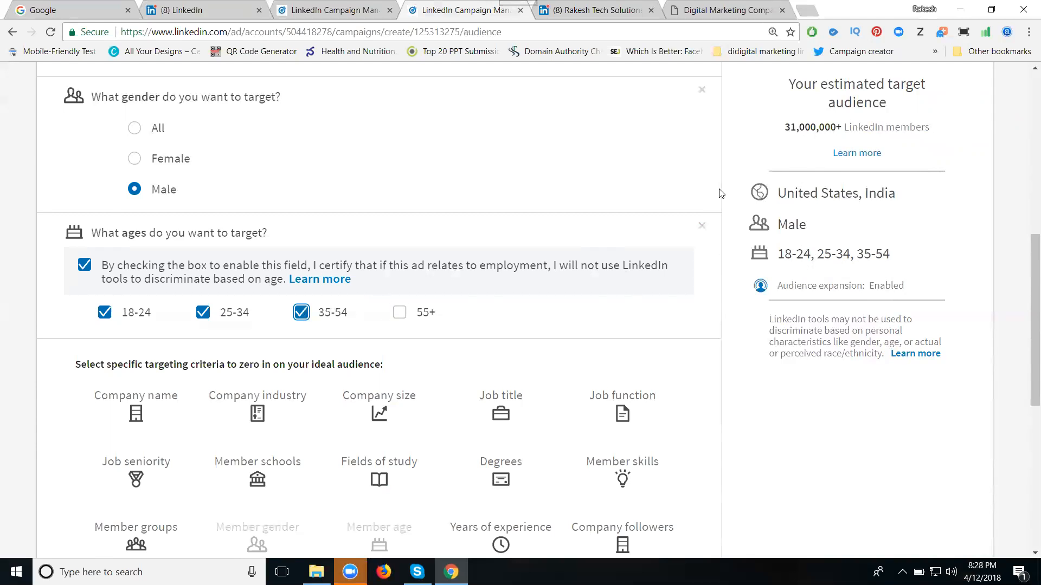
# - Try limiting the audience to 1 - 4 years of experience, and remove that criterion from the campaign
pyautogui.scroll(-5, 624, 265)
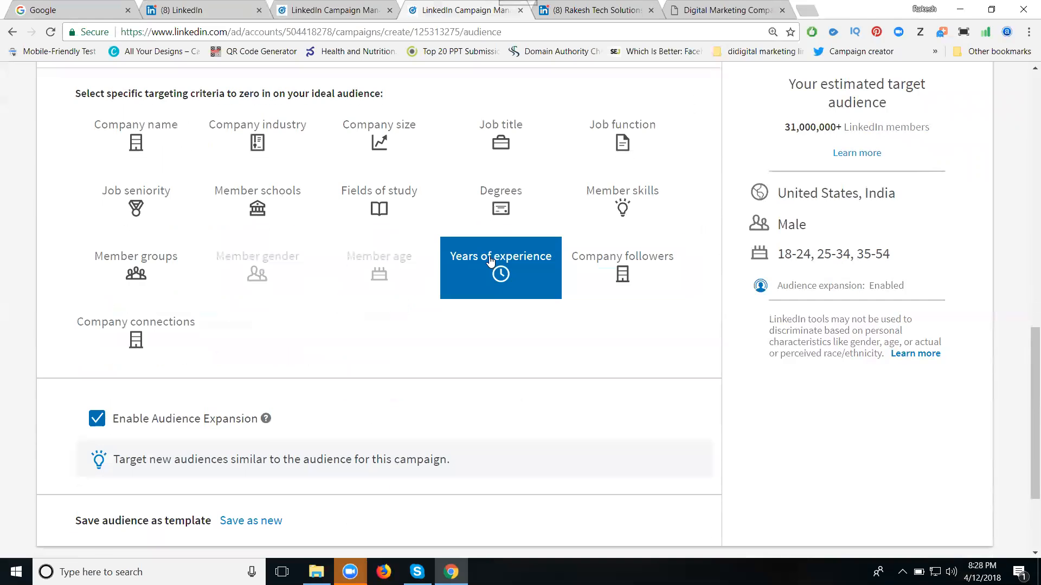
pyautogui.click(491, 261)
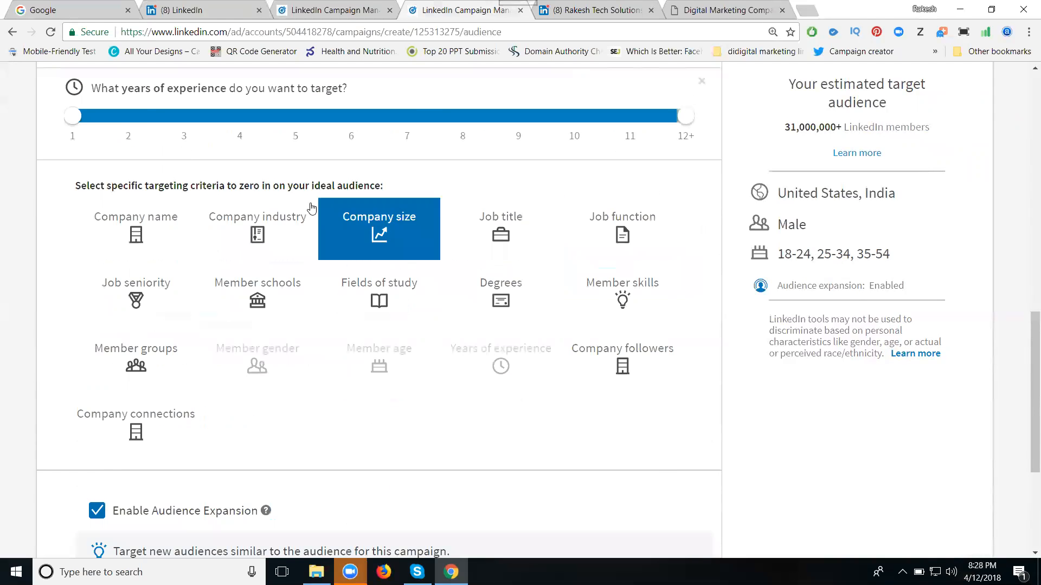
pyautogui.moveTo(686, 116); pyautogui.dragTo(259, 124)
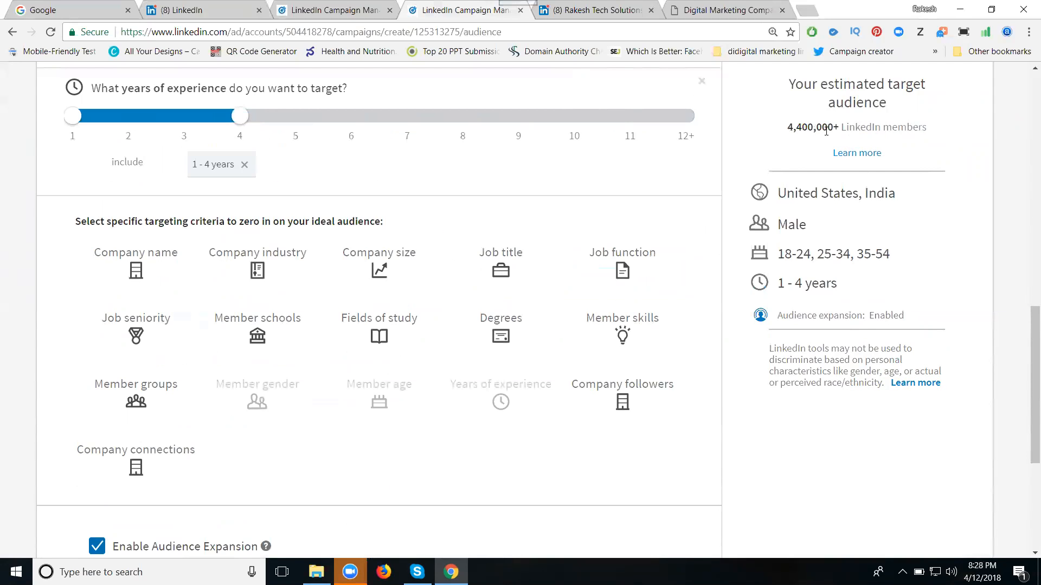
pyautogui.click(702, 82)
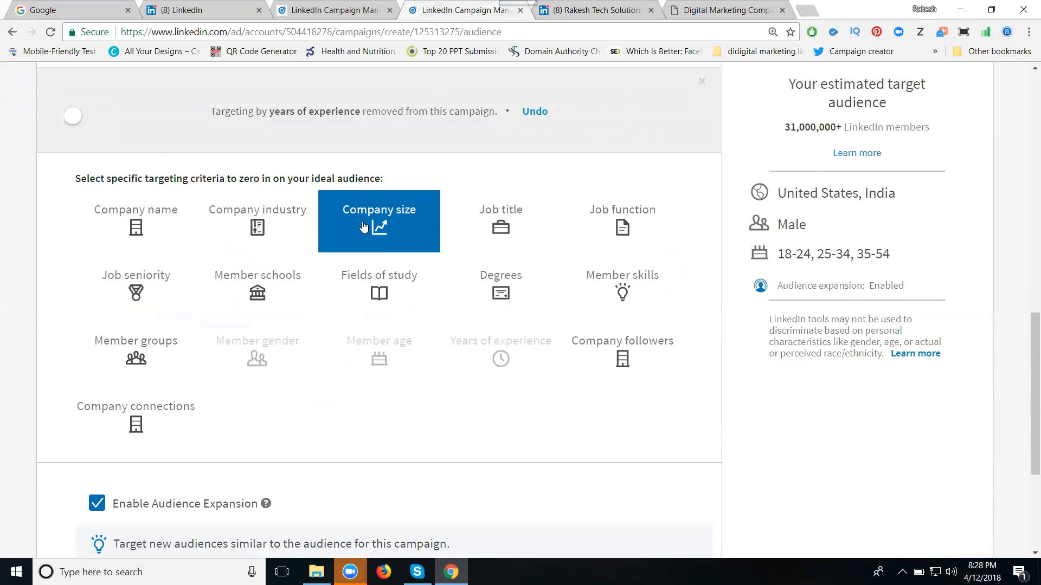
# - Add the company name criterion and include IBM, Amazon and Flipkart as target companies
pyautogui.click(171, 231)
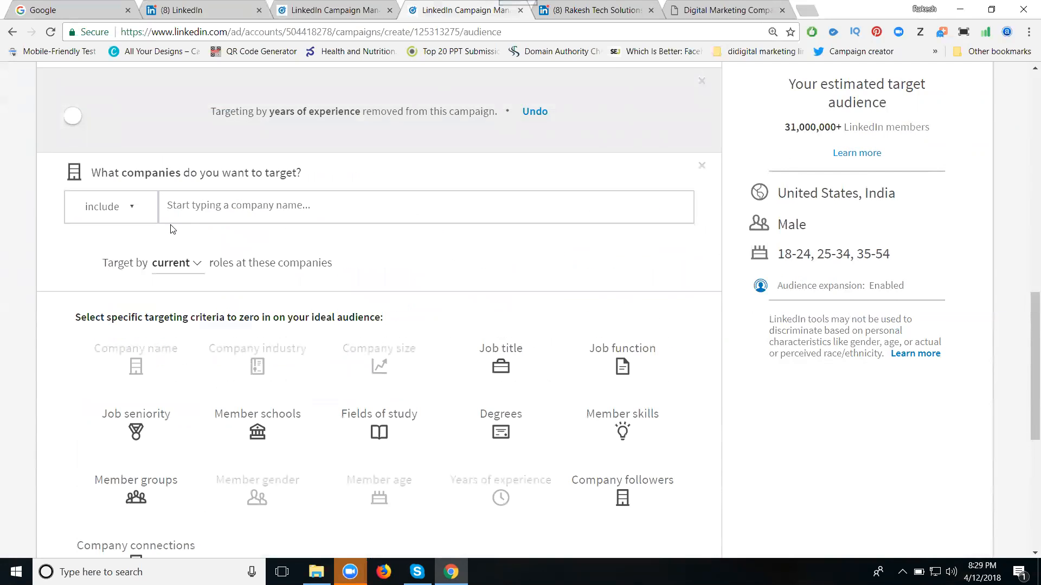
pyautogui.write('i')
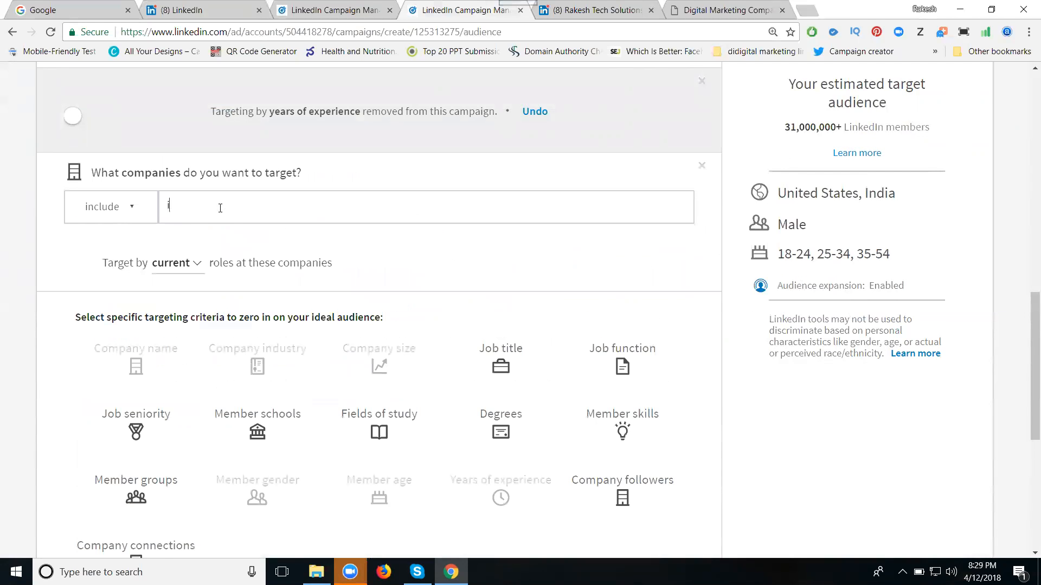
pyautogui.write('bm')
pyautogui.click(249, 239)
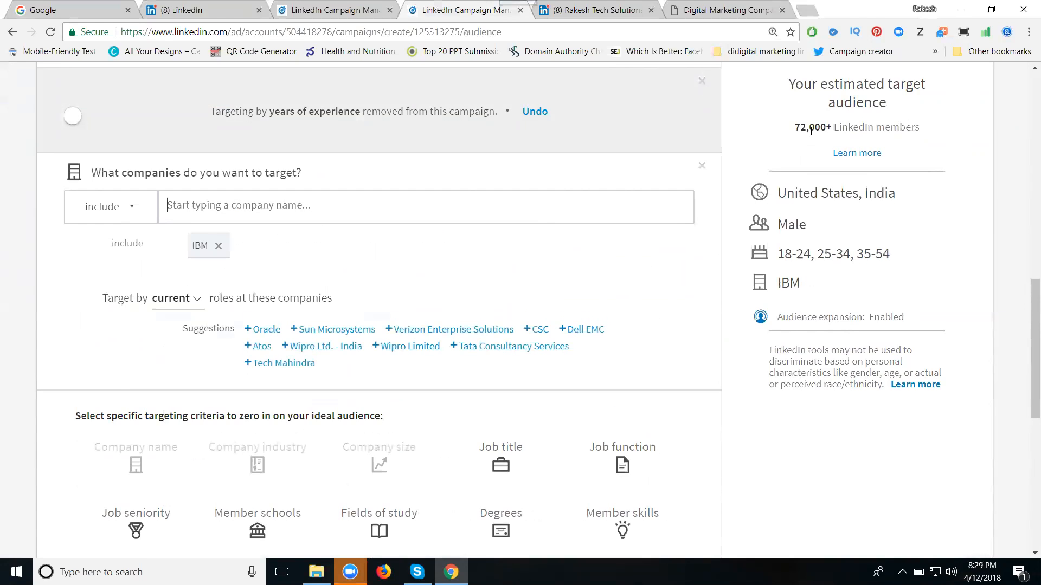
pyautogui.click(455, 205)
pyautogui.write('amazon')
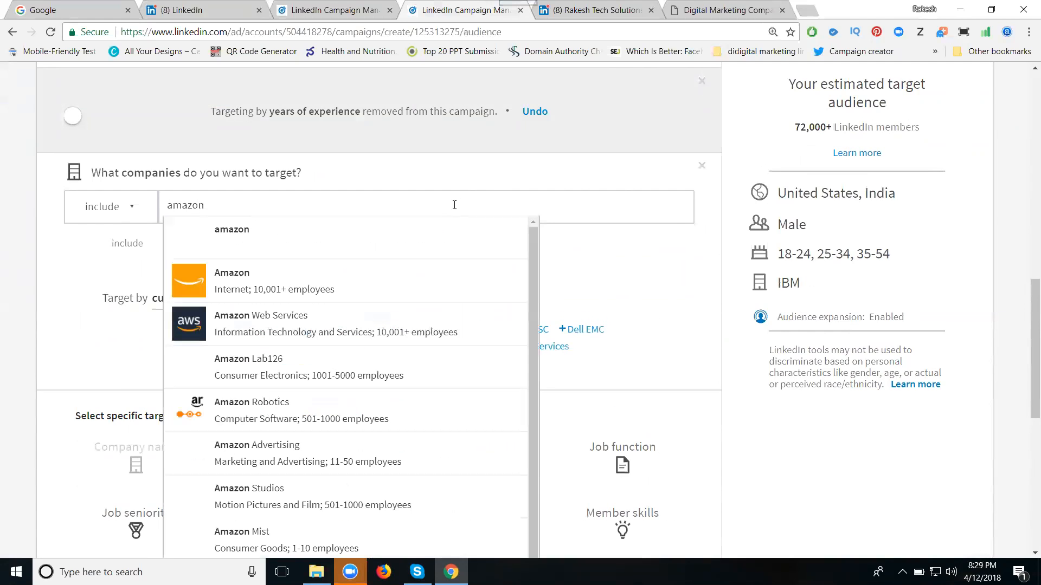
pyautogui.click(373, 280)
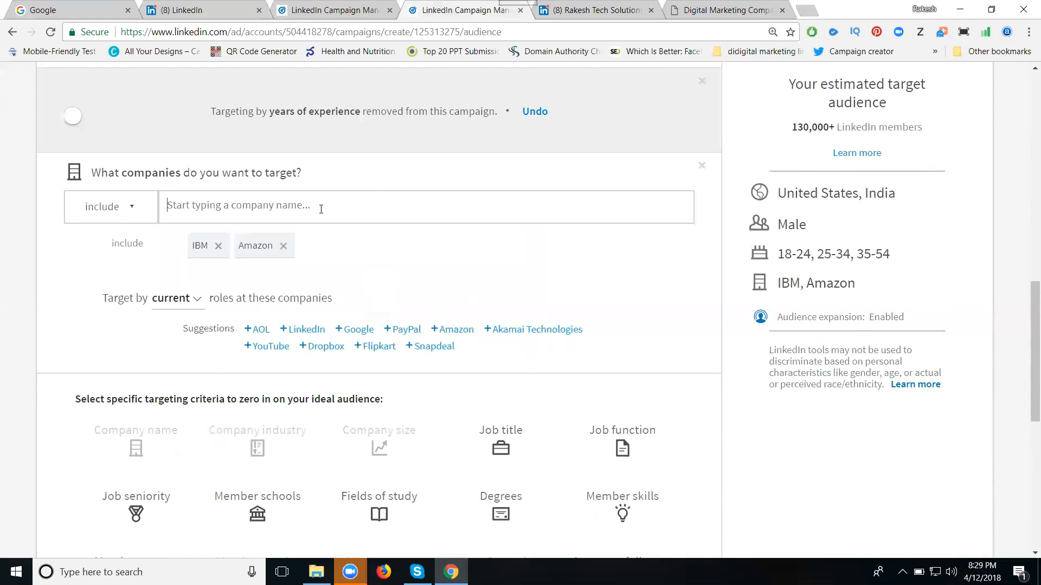
pyautogui.write('flipkart')
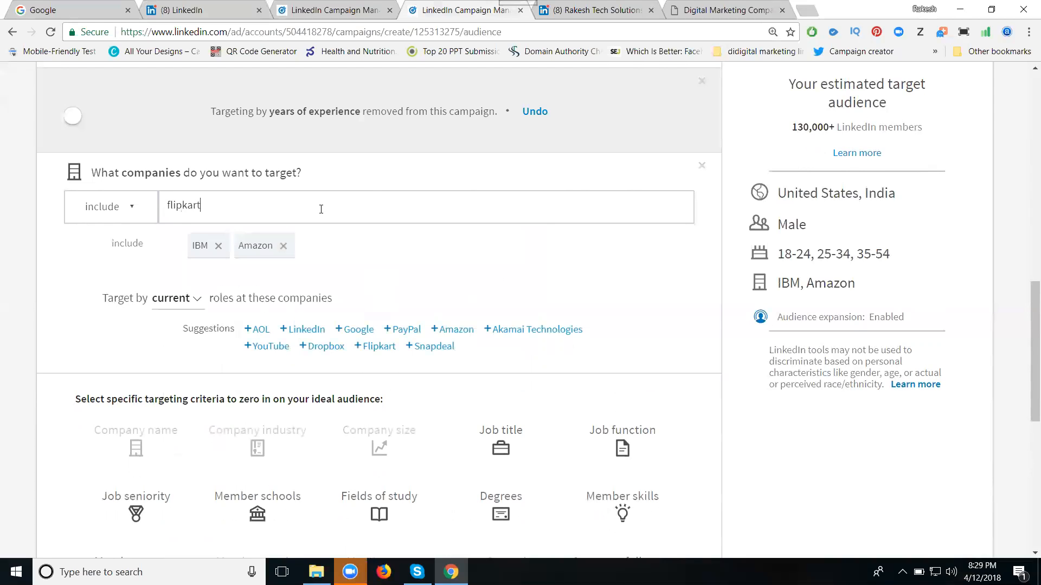
pyautogui.click(318, 237)
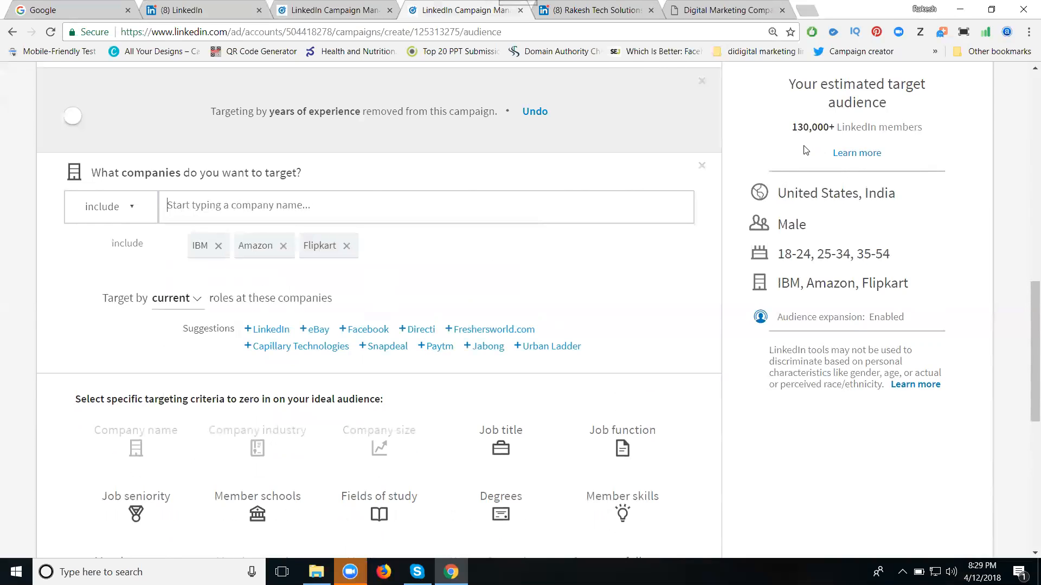
# - Clear the included companies and remove the company name criterion from the campaign targeting
pyautogui.click(283, 246)
pyautogui.click(282, 246)
pyautogui.click(219, 247)
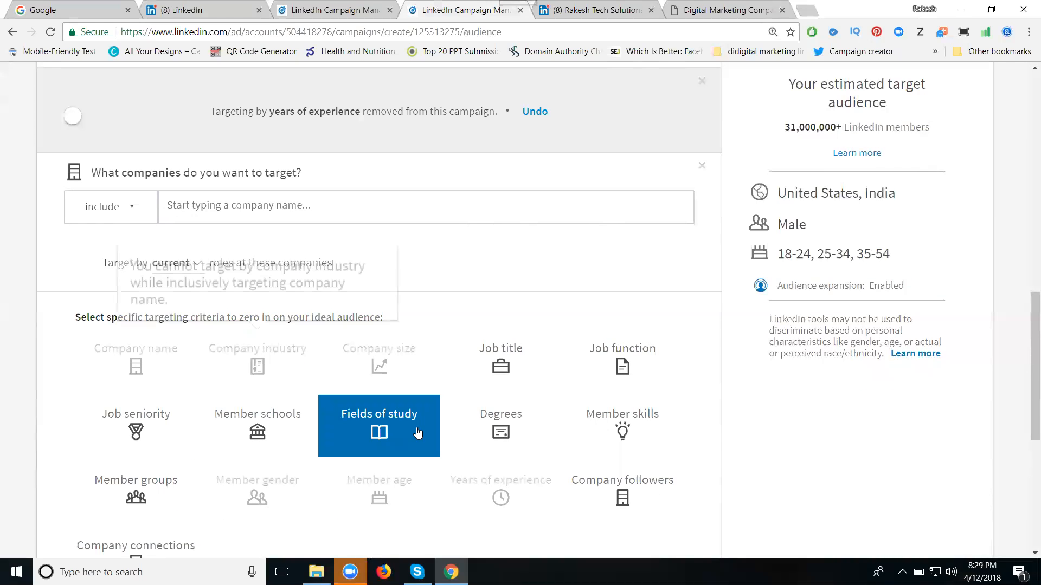
pyautogui.click(702, 167)
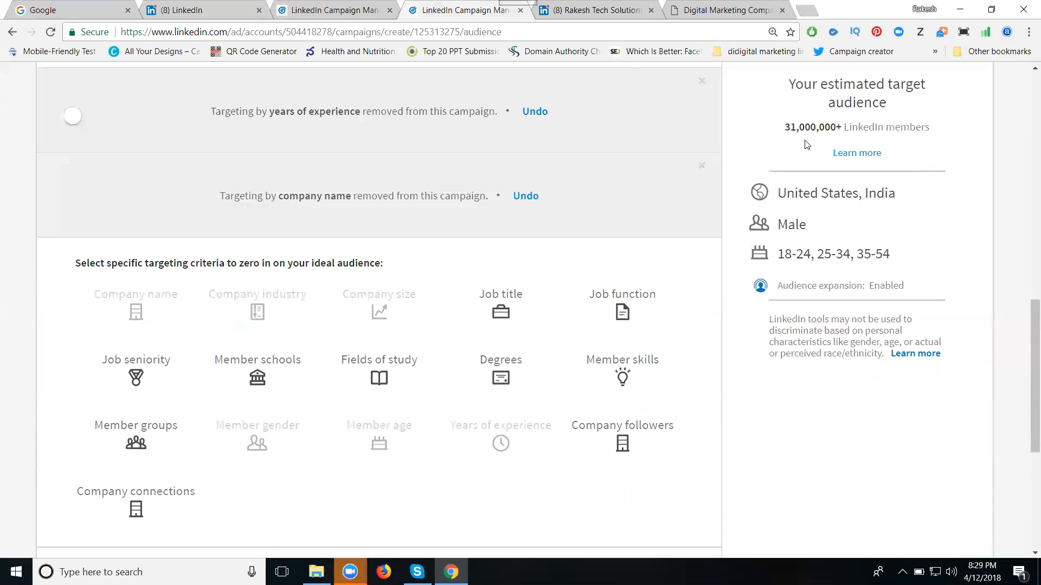
# - Continue from audience targeting to the budget settings and choose CPC - Cost per click as the bid type
pyautogui.scroll(-5, 729, 218)
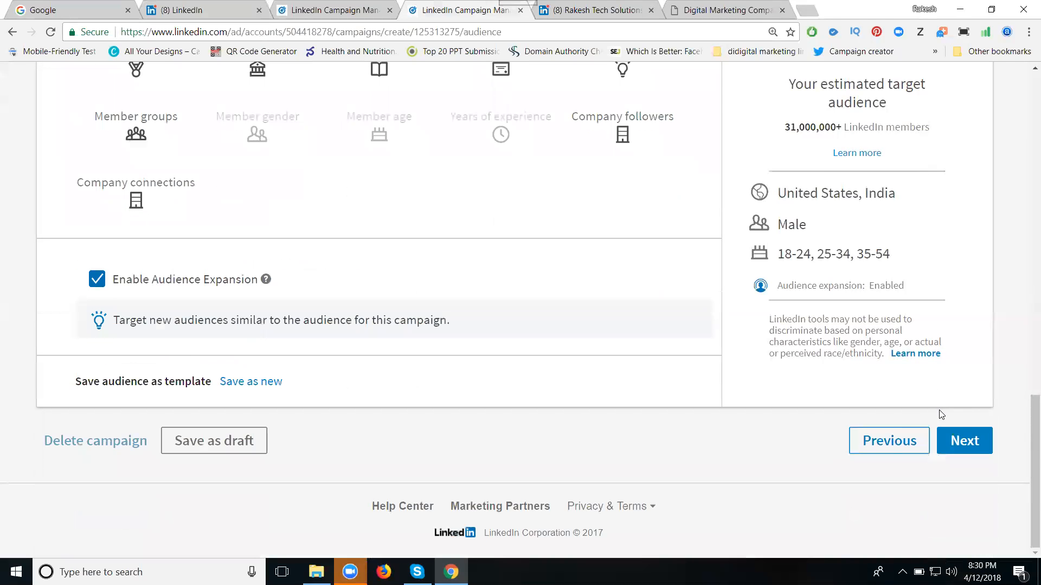
pyautogui.click(965, 442)
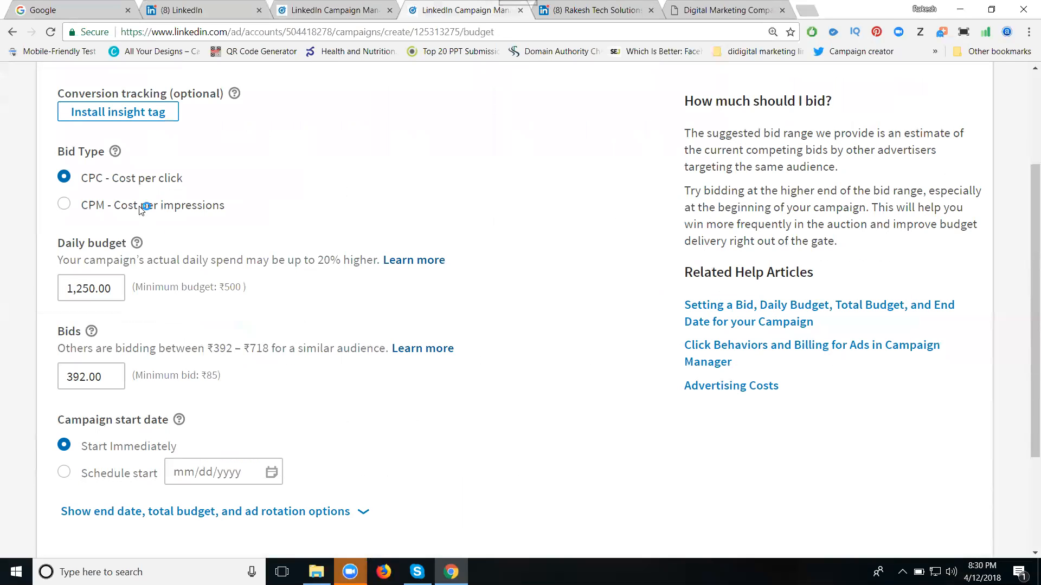
pyautogui.click(102, 175)
# - Set the campaign's daily budget to ₹700 and the bid to ₹86
pyautogui.tripleClick(85, 296)
pyautogui.write('700')
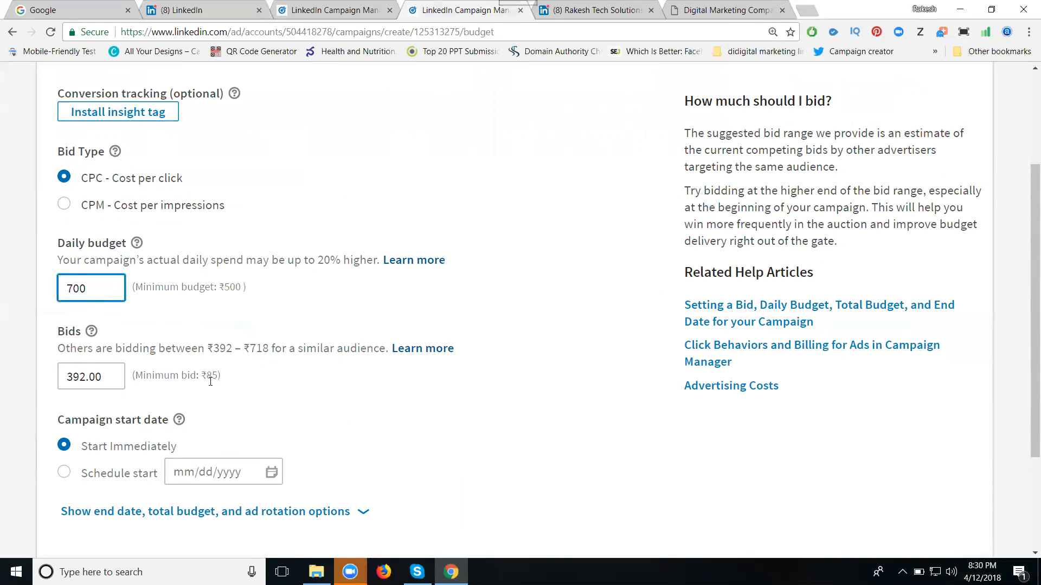
pyautogui.moveTo(124, 375); pyautogui.dragTo(75, 375)
pyautogui.write('86')
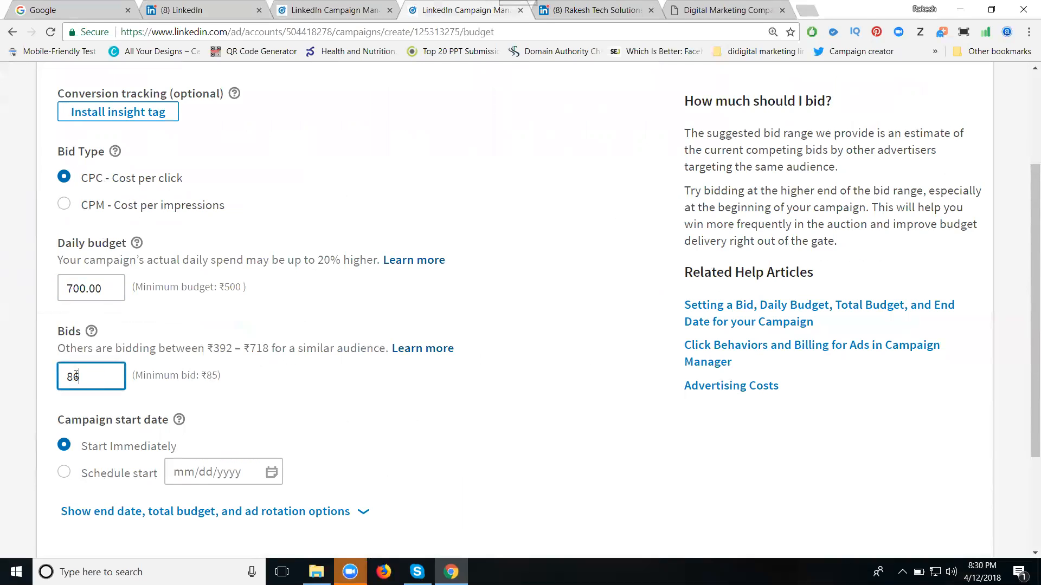
# - Schedule the campaign to start on 4/14/2018 and set its end date to 4/15/2018
pyautogui.click(330, 402)
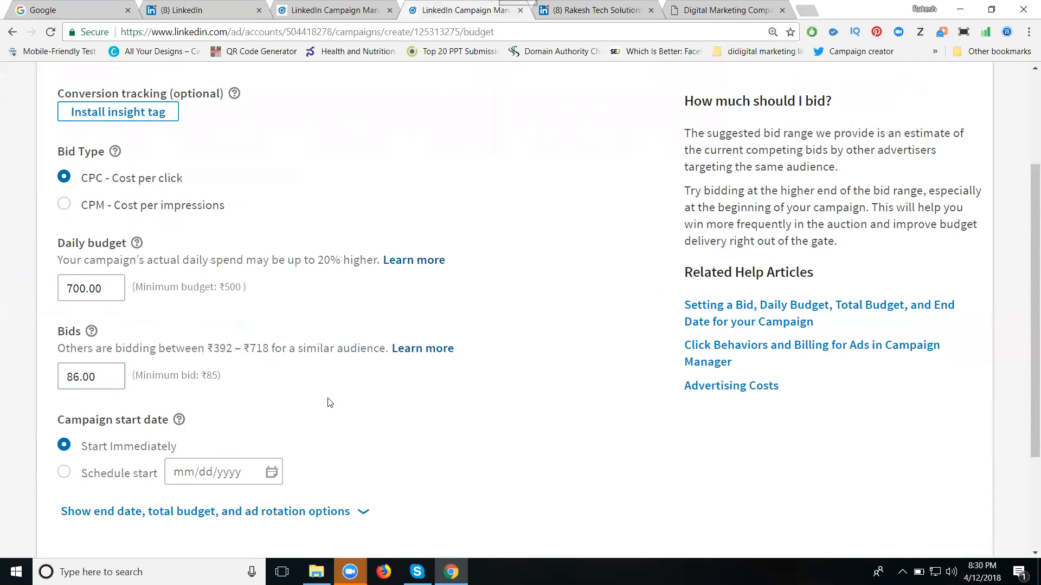
pyautogui.scroll(-3, 399, 373)
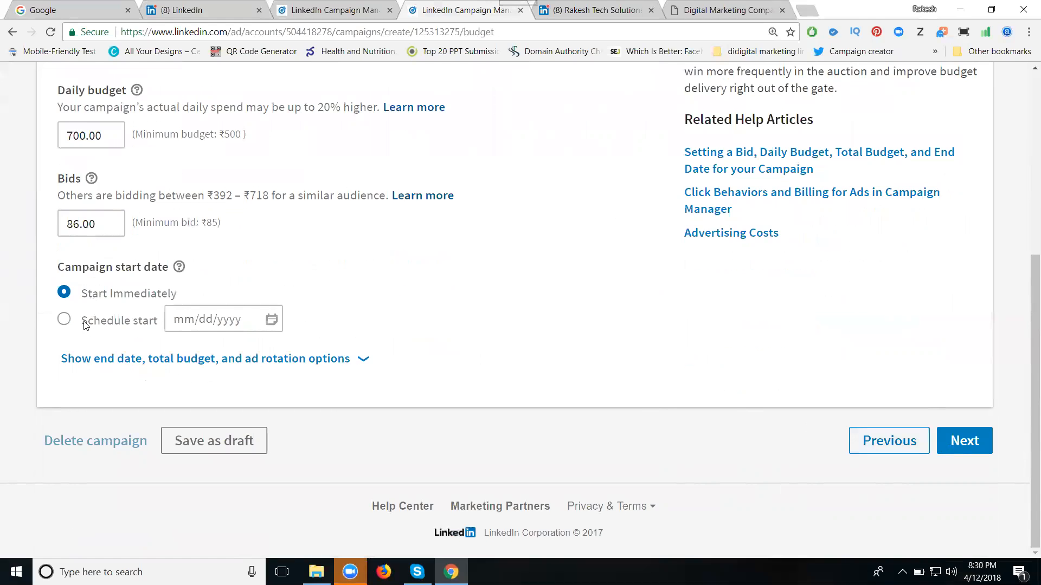
pyautogui.click(64, 319)
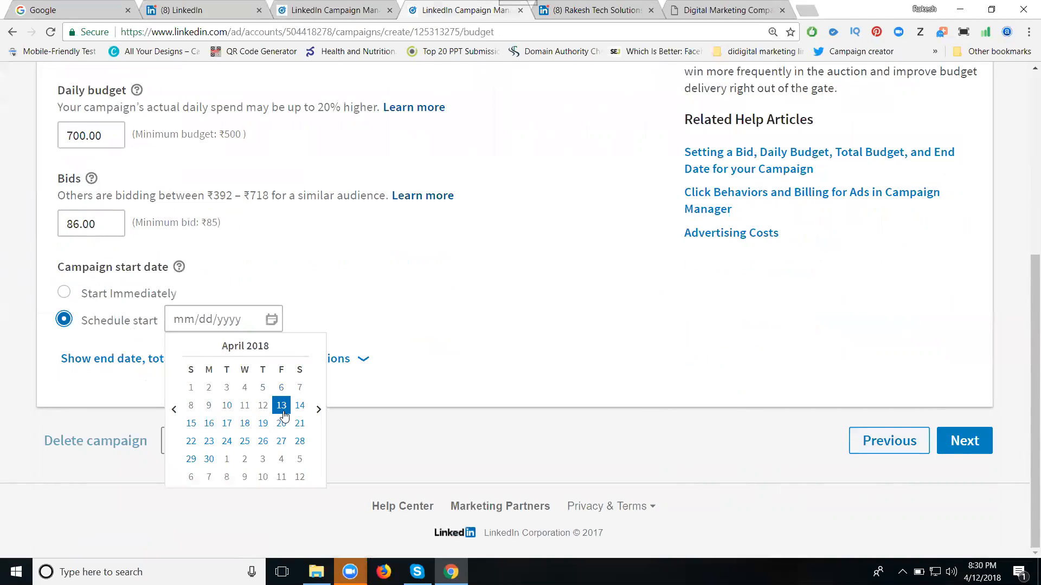
pyautogui.click(299, 406)
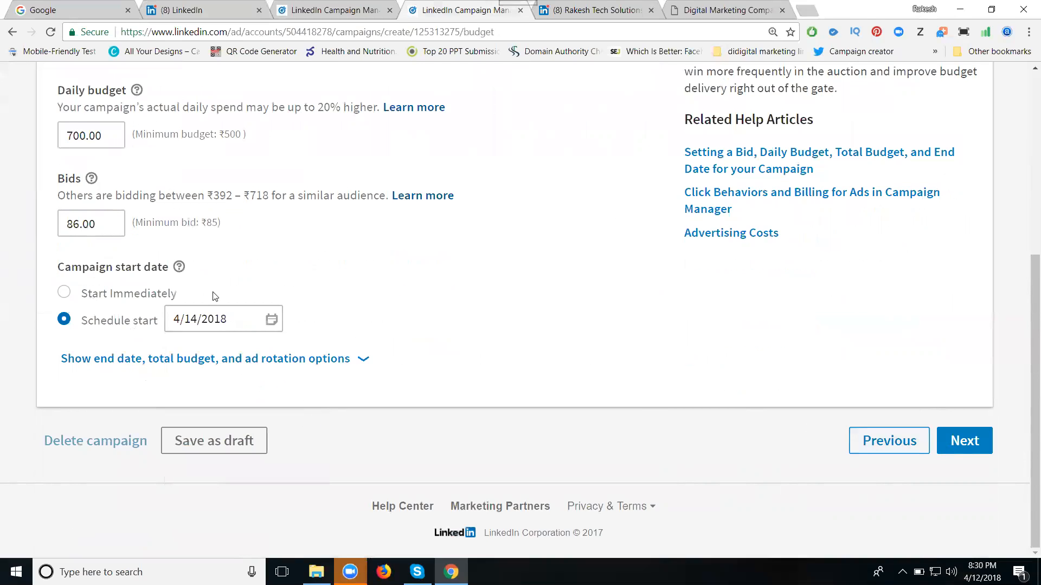
pyautogui.click(199, 360)
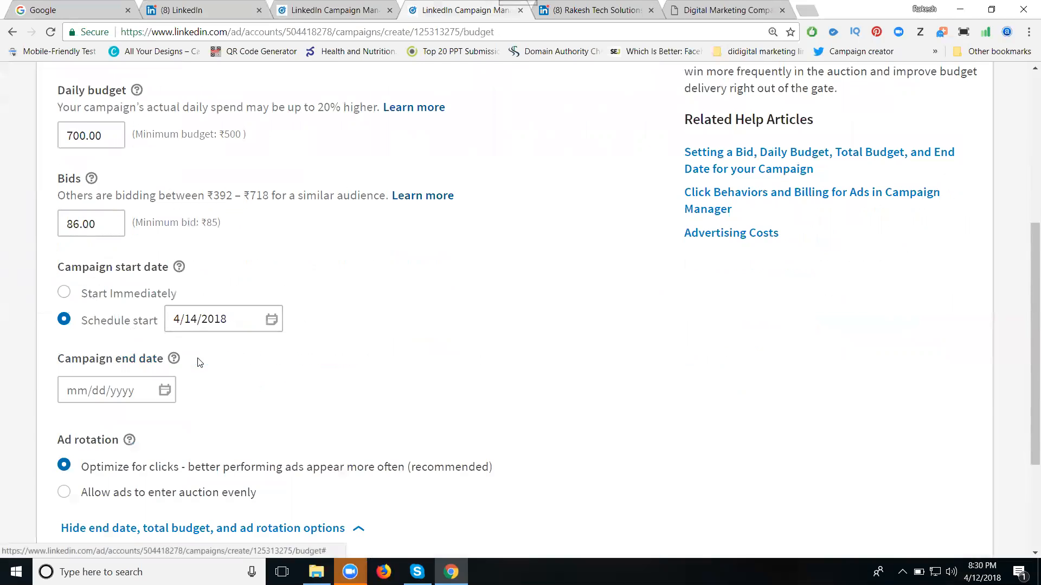
pyautogui.click(102, 391)
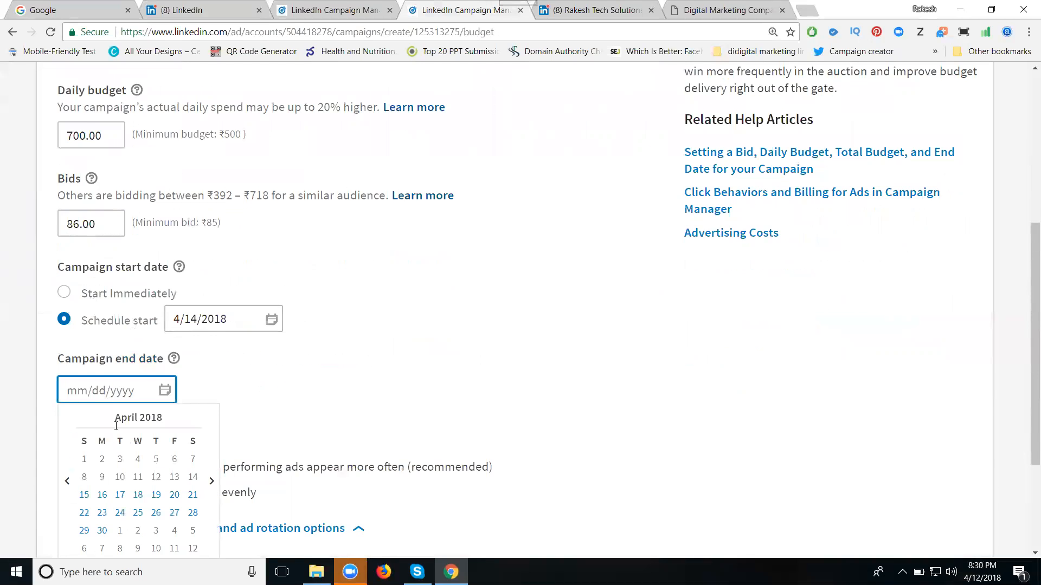
pyautogui.click(83, 495)
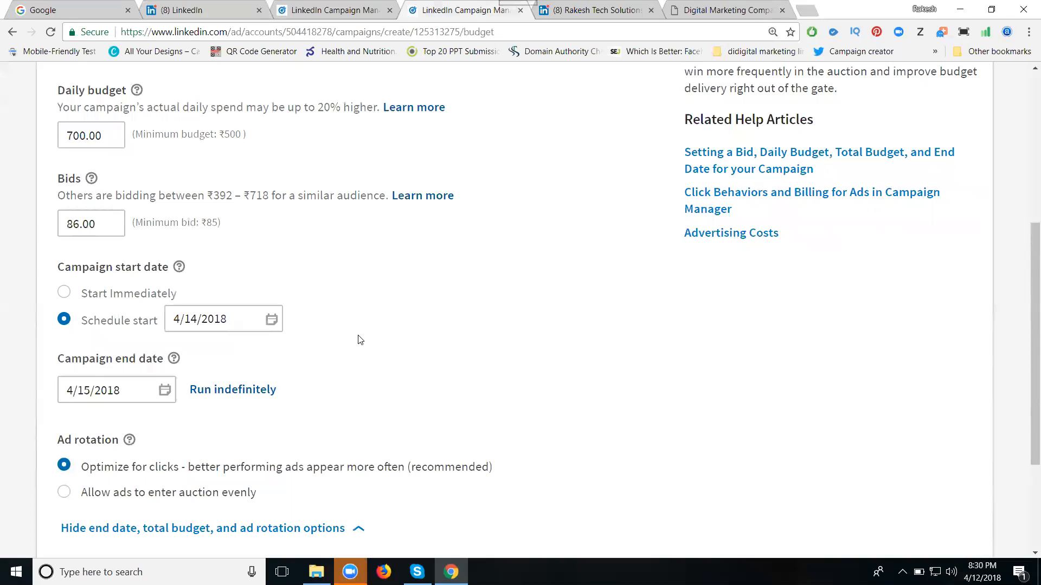
# - Continue from the budget settings to the payment and launch step and review the campaign's account and payment details
pyautogui.scroll(-3, 360, 341)
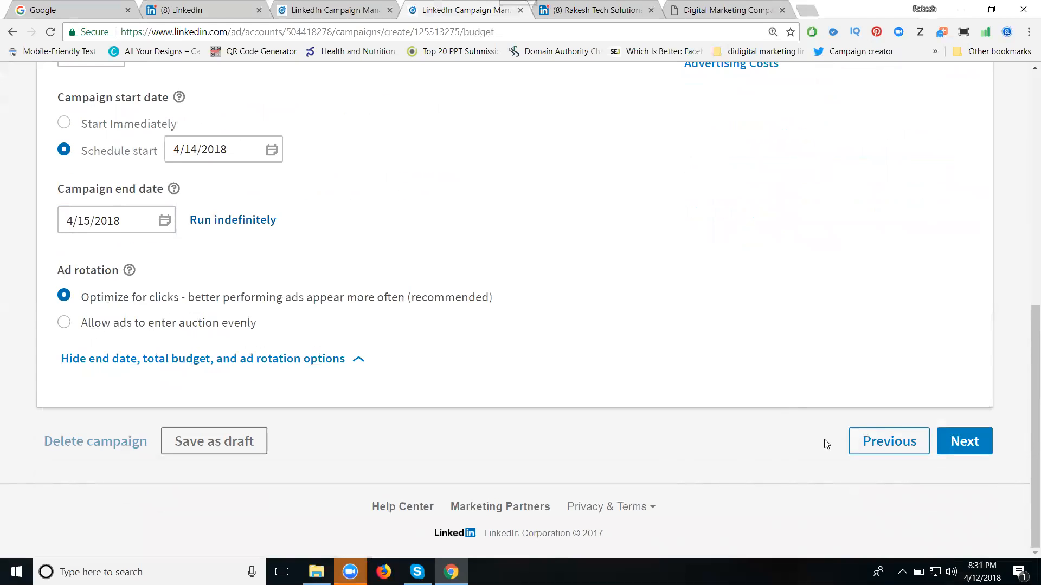
pyautogui.click(975, 450)
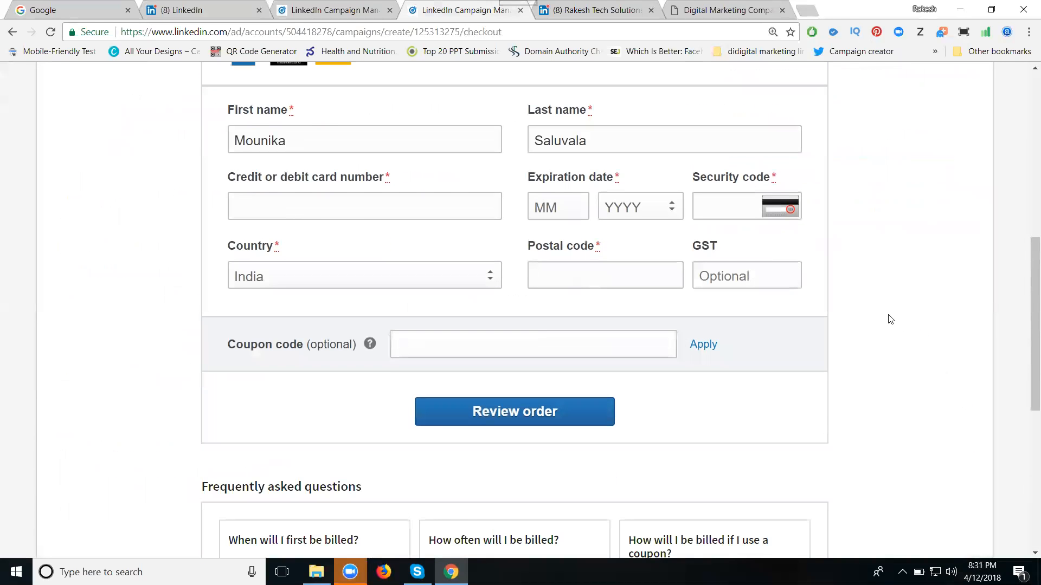
pyautogui.scroll(2, 313, 272)
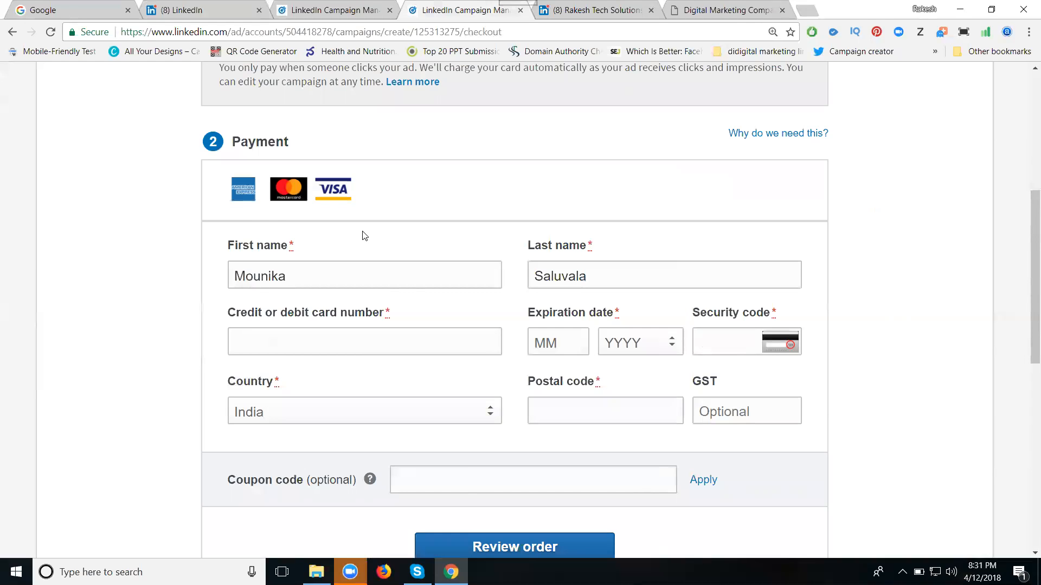
pyautogui.scroll(5, 379, 233)
pyautogui.scroll(1, 553, 200)
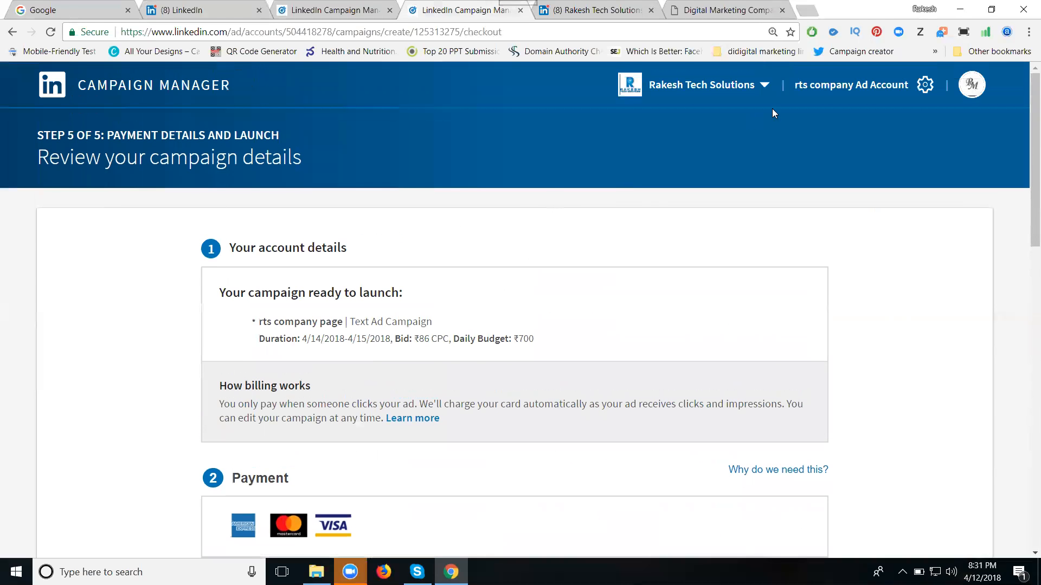
# - Leave the checkout for the rts company Ad Account overview and pause the rts company page campaign
pyautogui.click(906, 90)
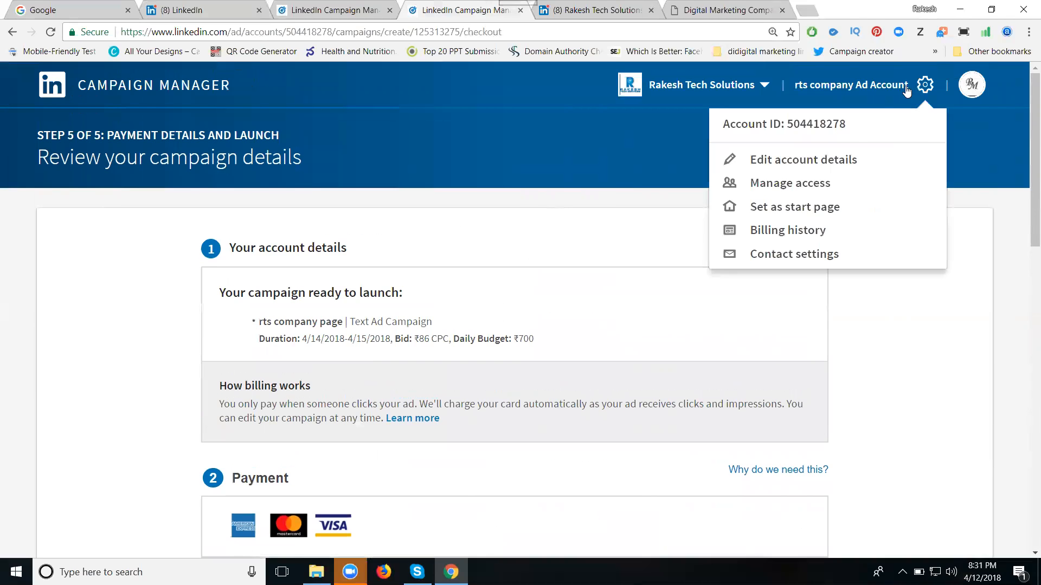
pyautogui.click(820, 129)
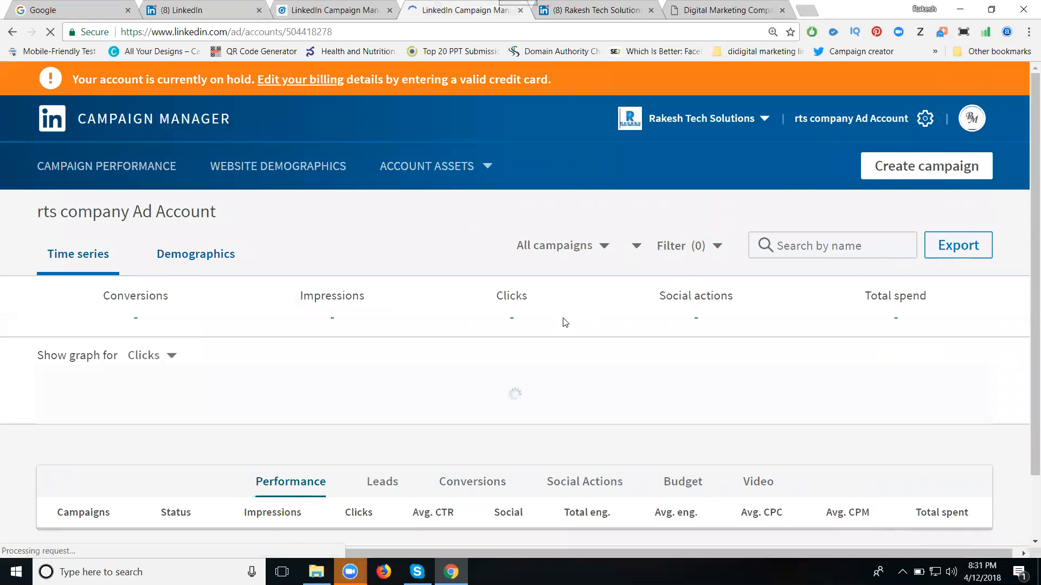
pyautogui.scroll(-6, 569, 315)
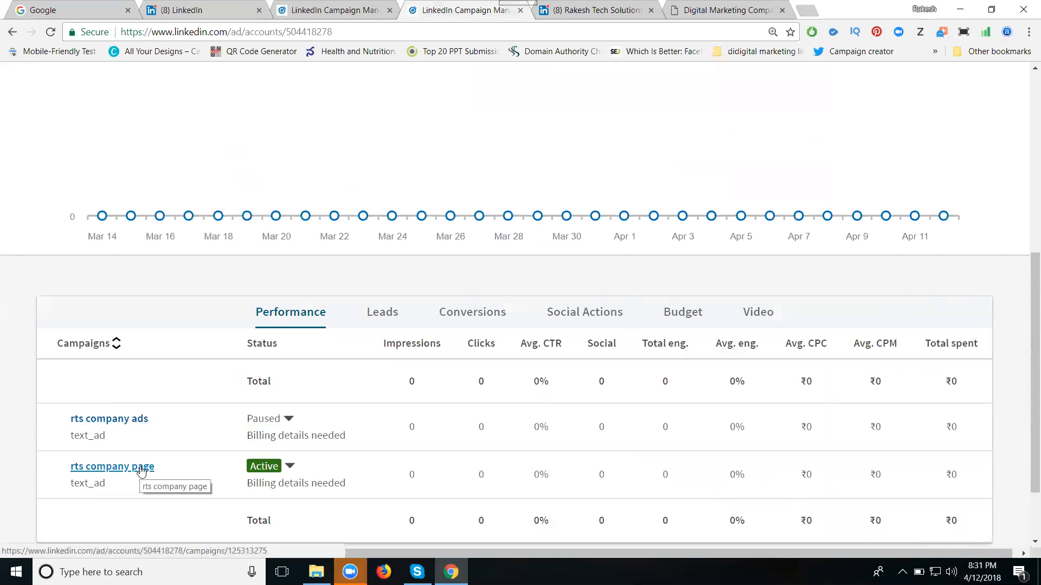
pyautogui.moveTo(265, 471)
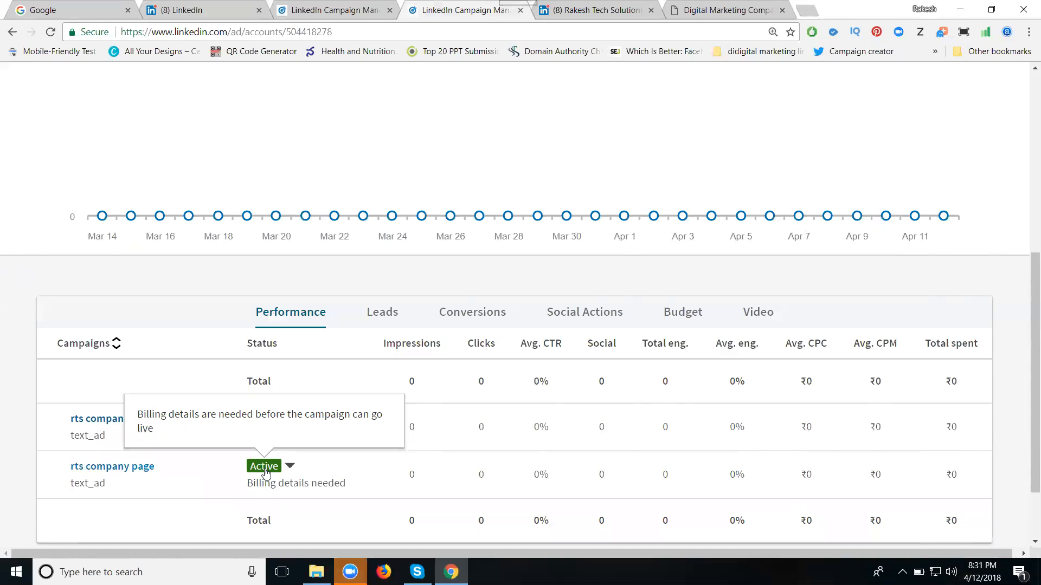
pyautogui.click(265, 471)
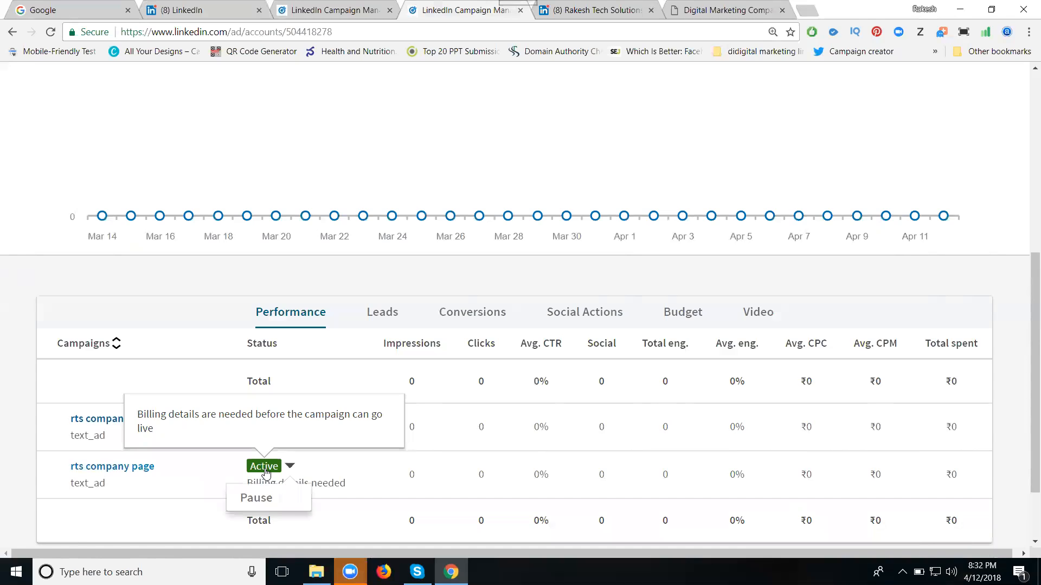
pyautogui.click(256, 497)
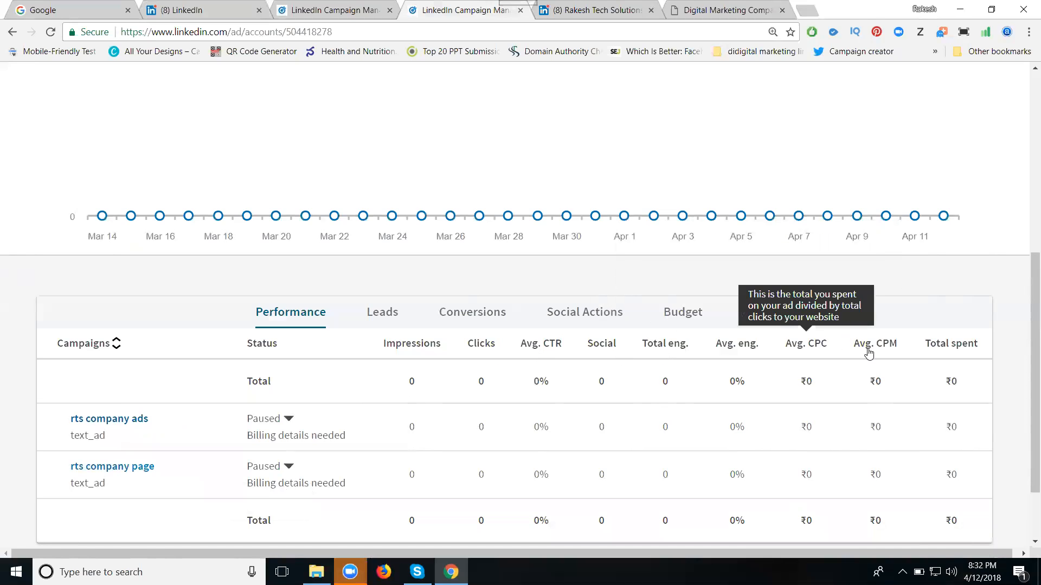
# - Open the campaign report export for the ad account and examine the available report types without choosing one
pyautogui.moveTo(957, 354)
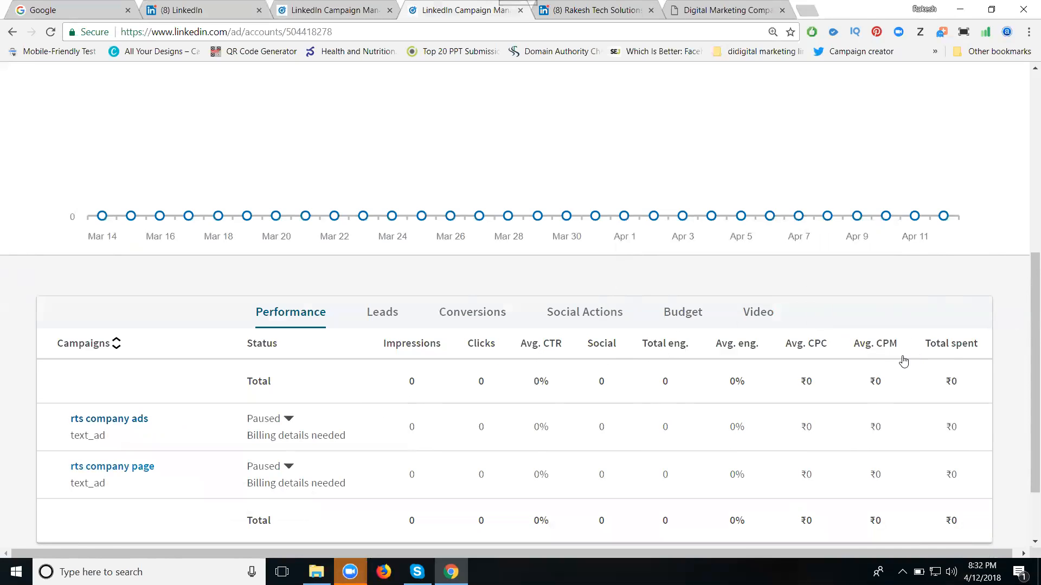
pyautogui.scroll(-2, 903, 362)
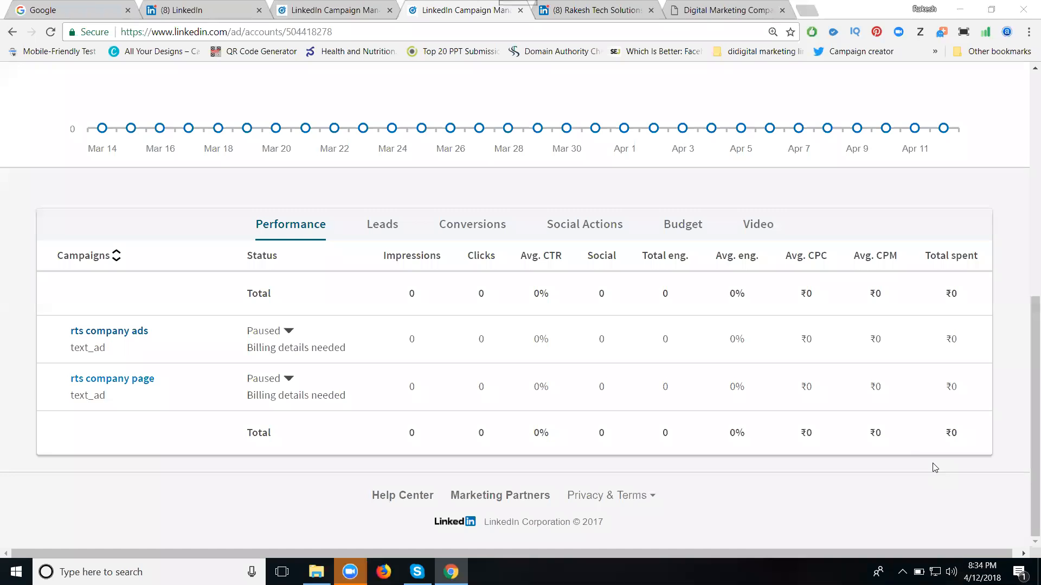
pyautogui.scroll(3, 909, 346)
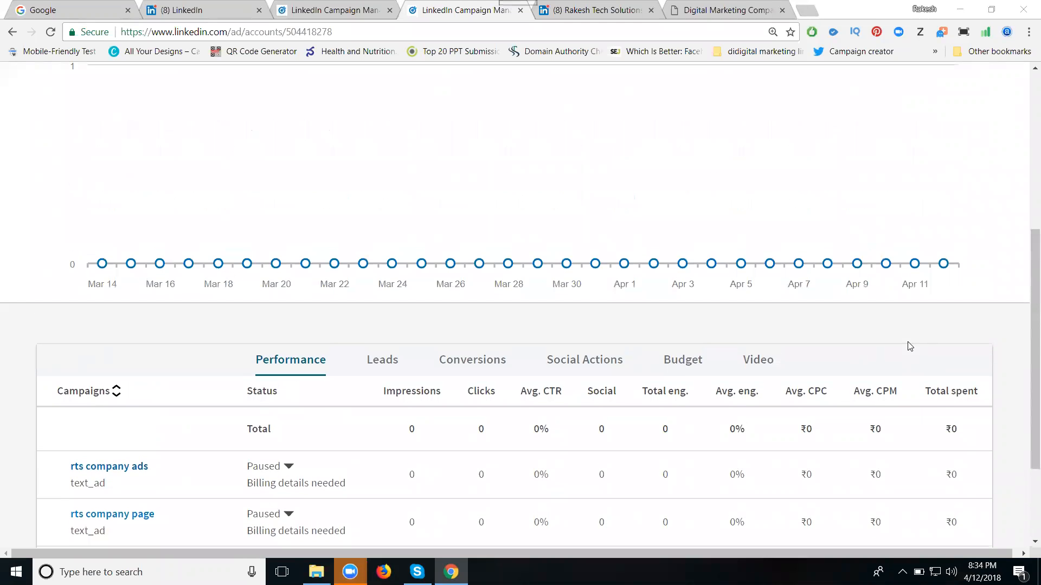
pyautogui.scroll(5, 726, 346)
pyautogui.click(927, 206)
pyautogui.click(410, 276)
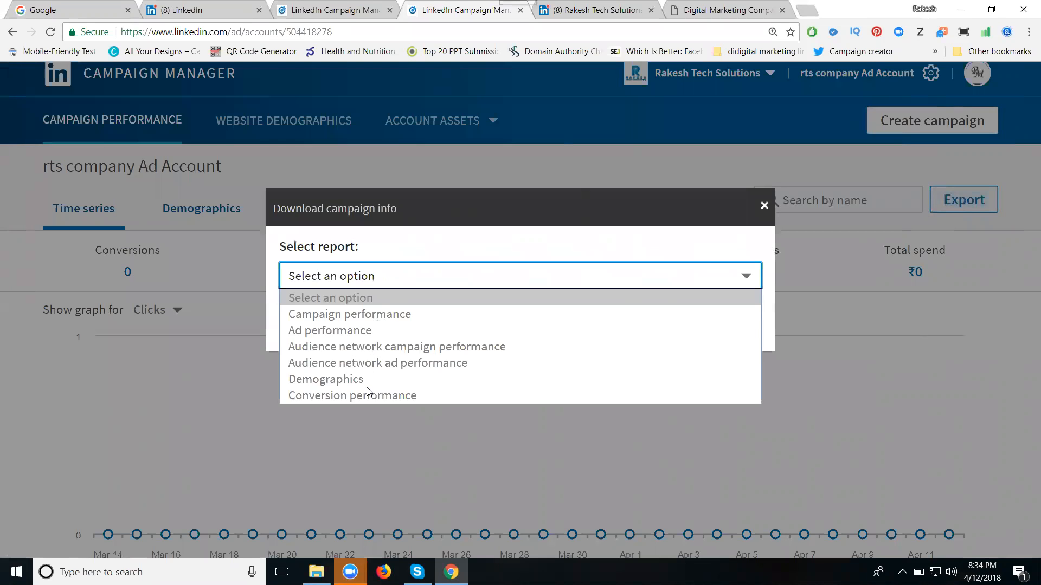
pyautogui.click(709, 248)
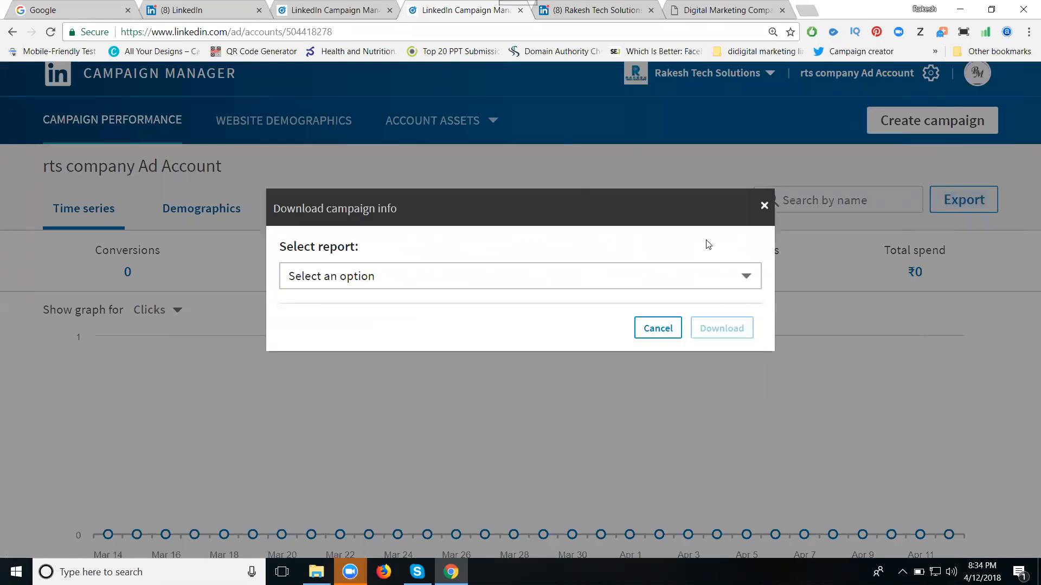